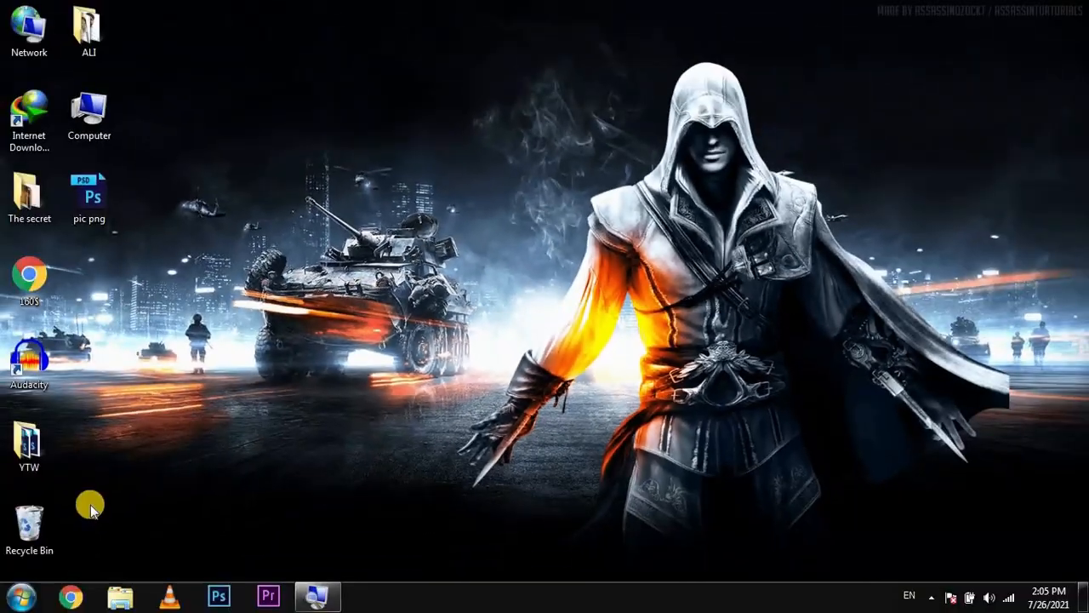
# Search the system for "device", open Device Manager and maximize its window.
pyautogui.click(23, 596)
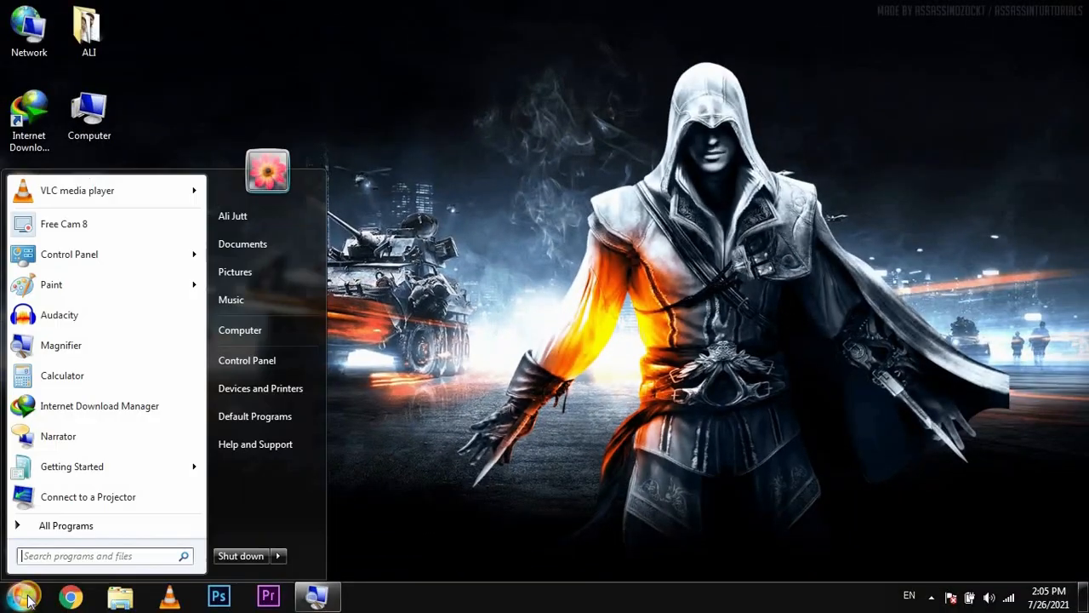
pyautogui.click(54, 554)
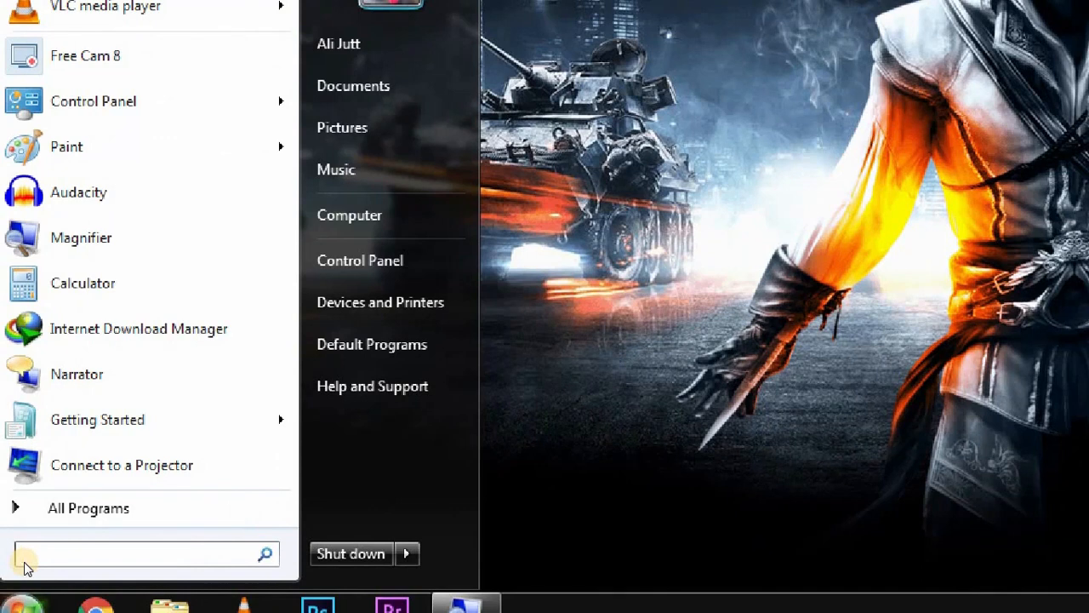
pyautogui.write('d')
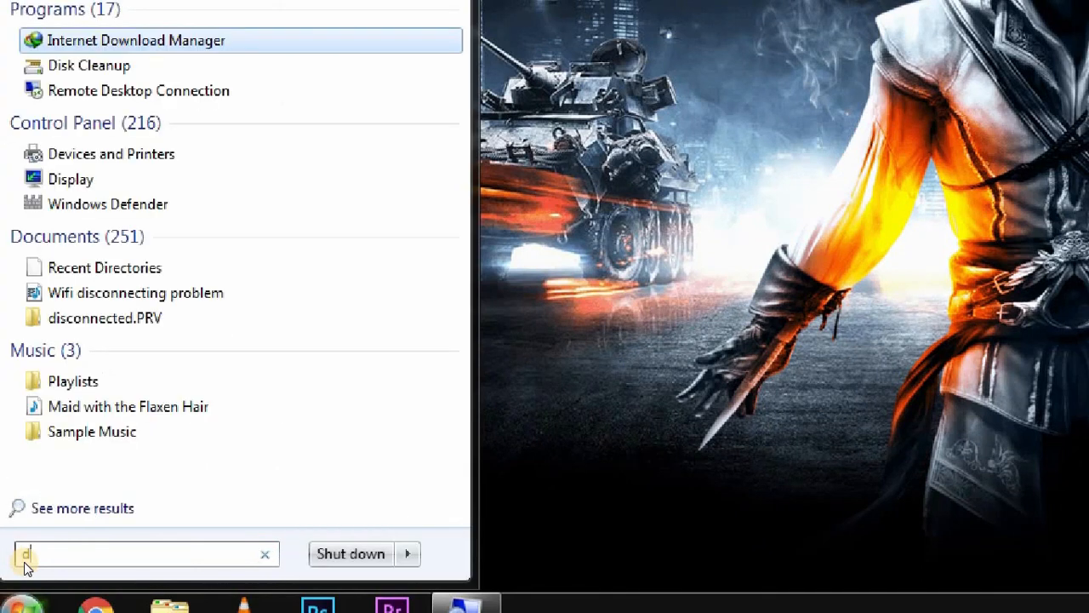
pyautogui.write('evice')
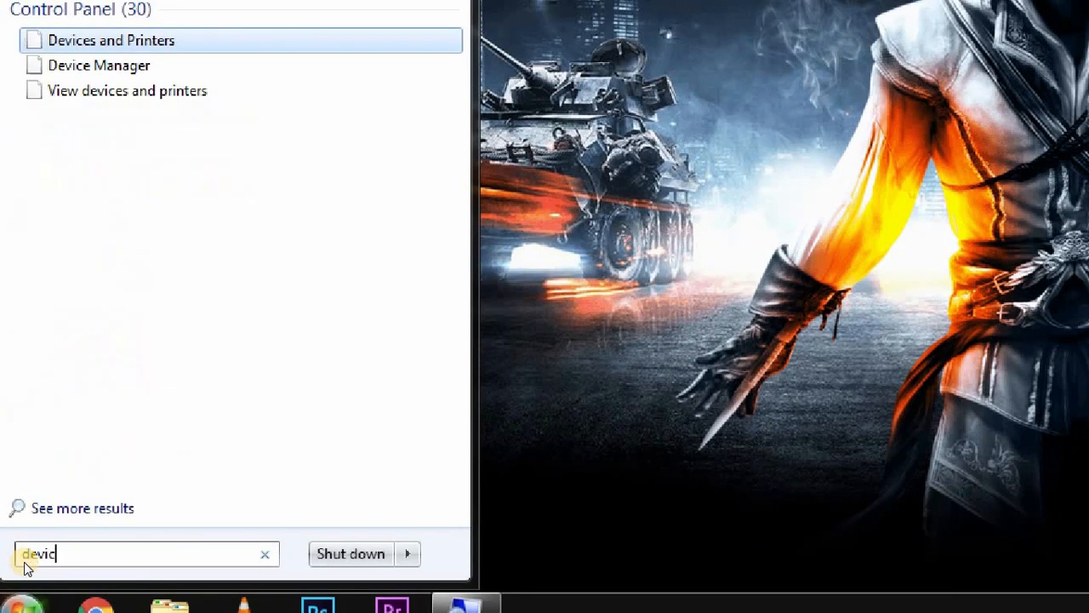
pyautogui.press('Up')
pyautogui.press('Up')
pyautogui.press('Up')
pyautogui.press('Up')
pyautogui.press('Up')
pyautogui.press('Up')
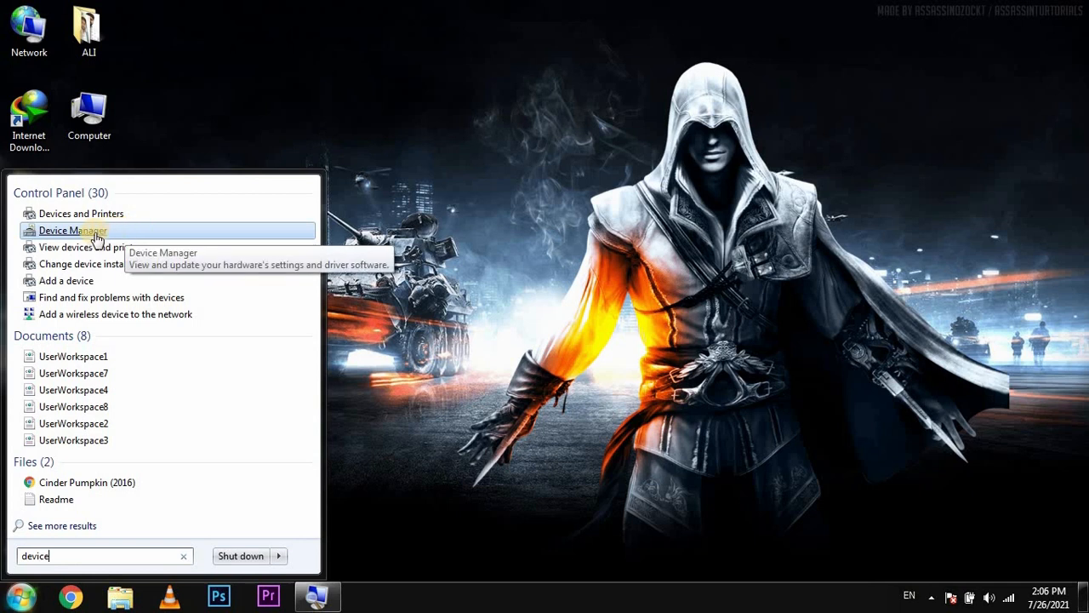
pyautogui.click(165, 237)
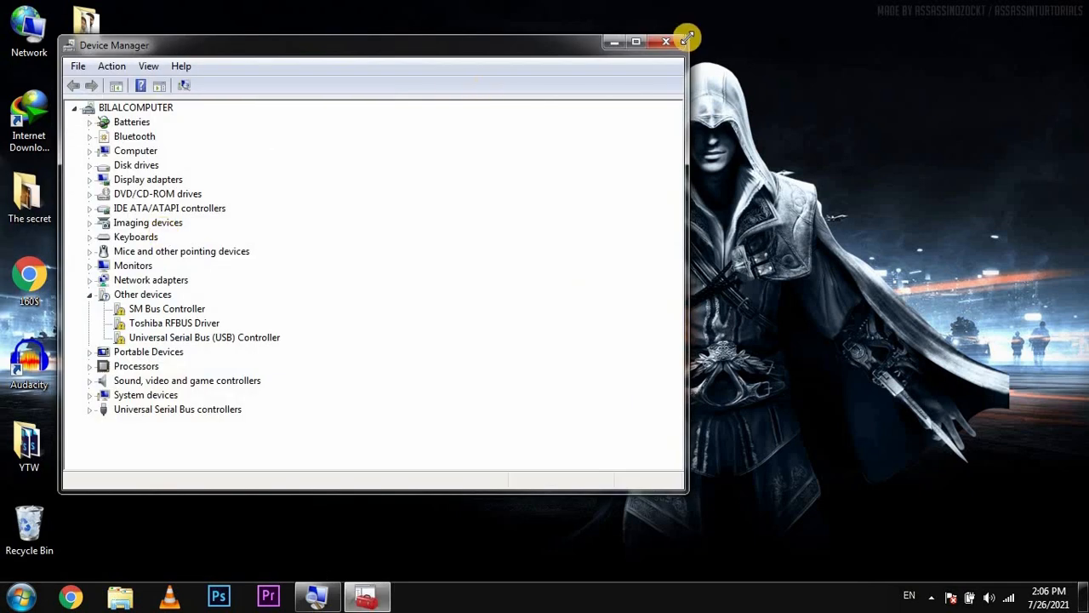
pyautogui.click(634, 43)
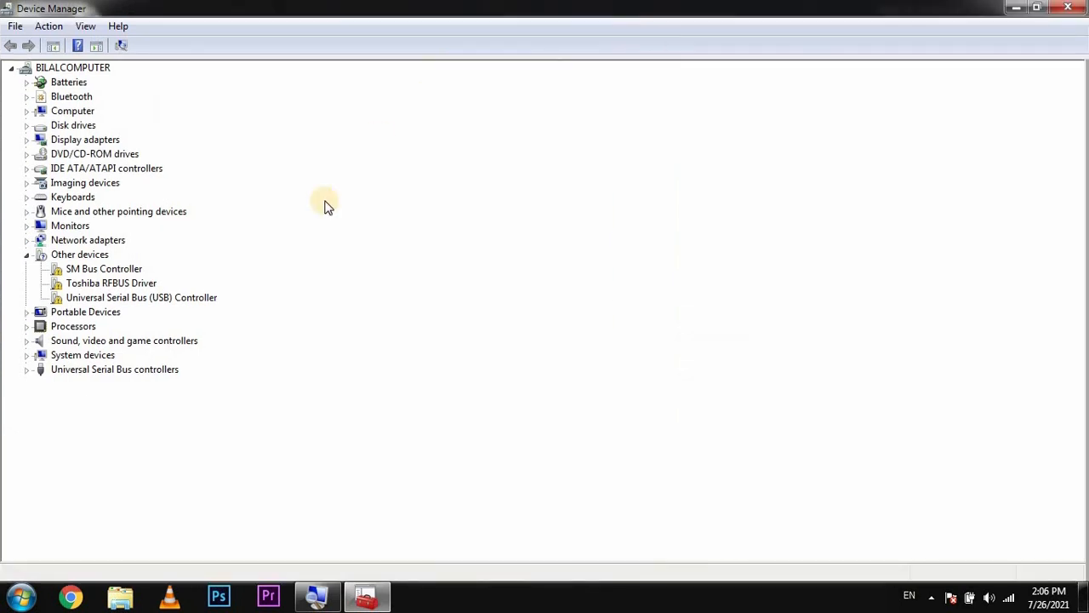
# Expand Network adapters and open the properties of the Realtek PCIe FE Family Controller.
pyautogui.click(85, 242)
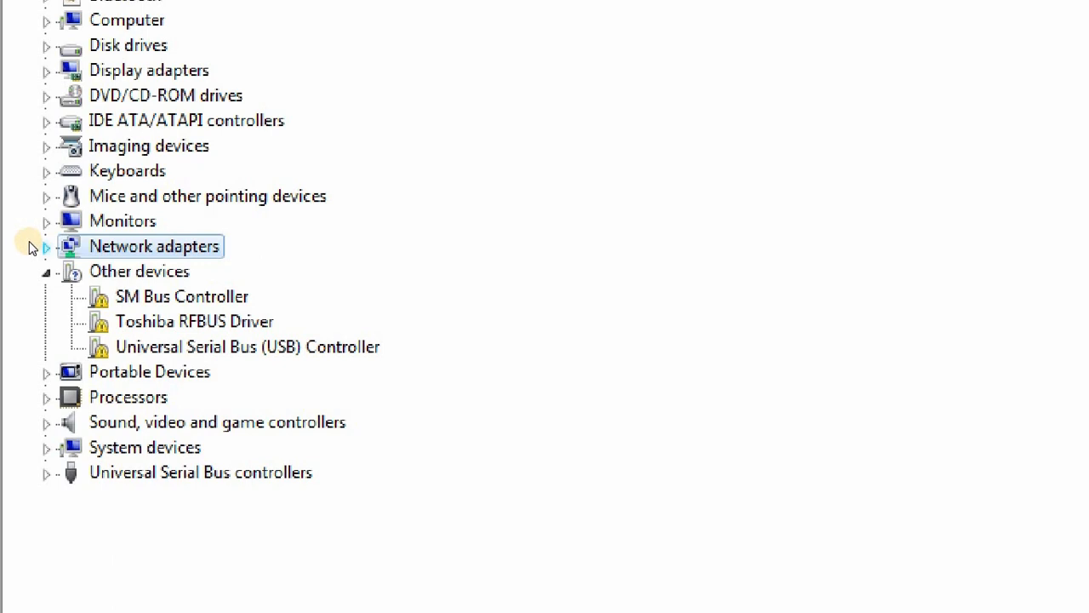
pyautogui.click(46, 247)
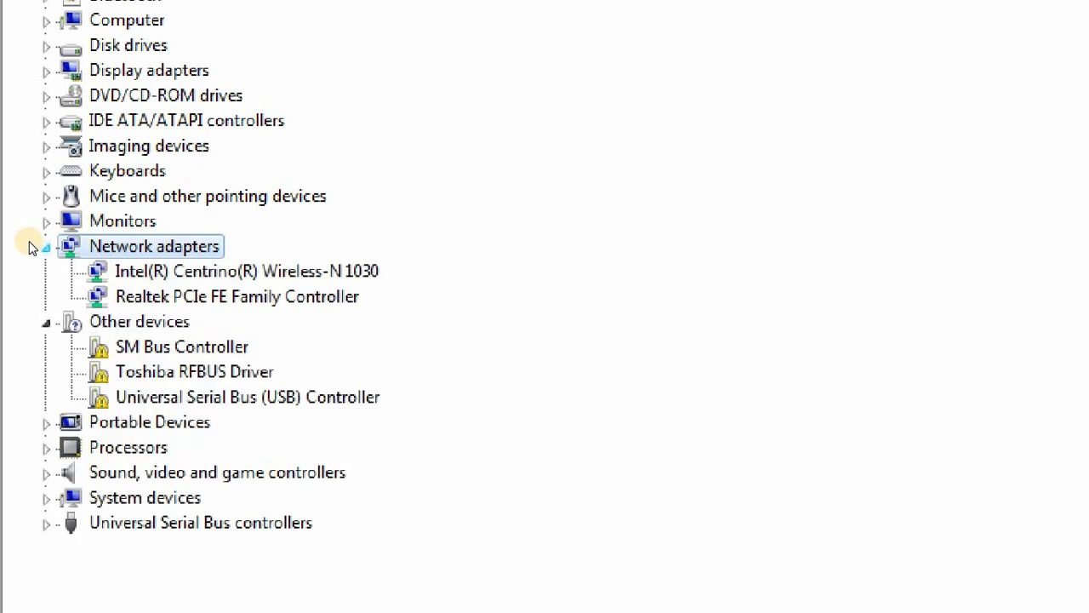
pyautogui.click(179, 291)
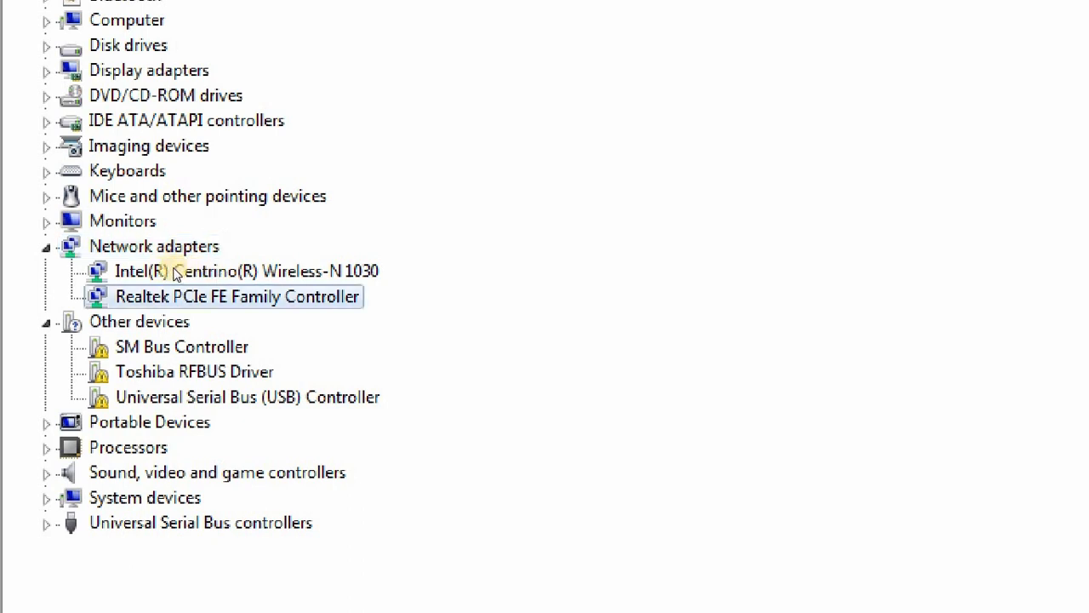
pyautogui.hotkey('shift', 'F10')
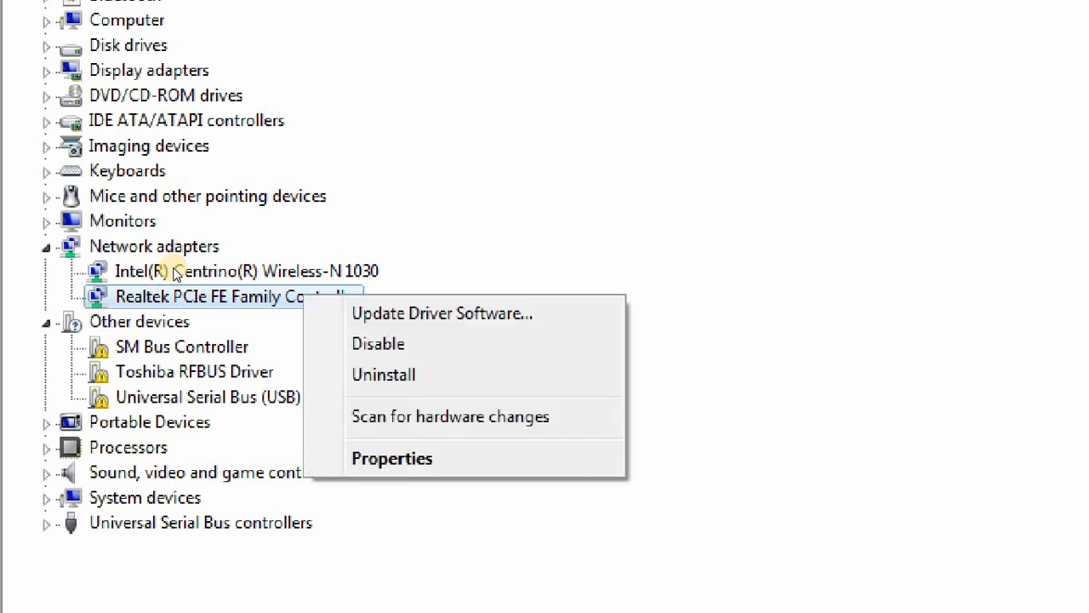
pyautogui.press('Down')
pyautogui.press('Down')
pyautogui.press('Down')
pyautogui.press('Down')
pyautogui.press('Down')
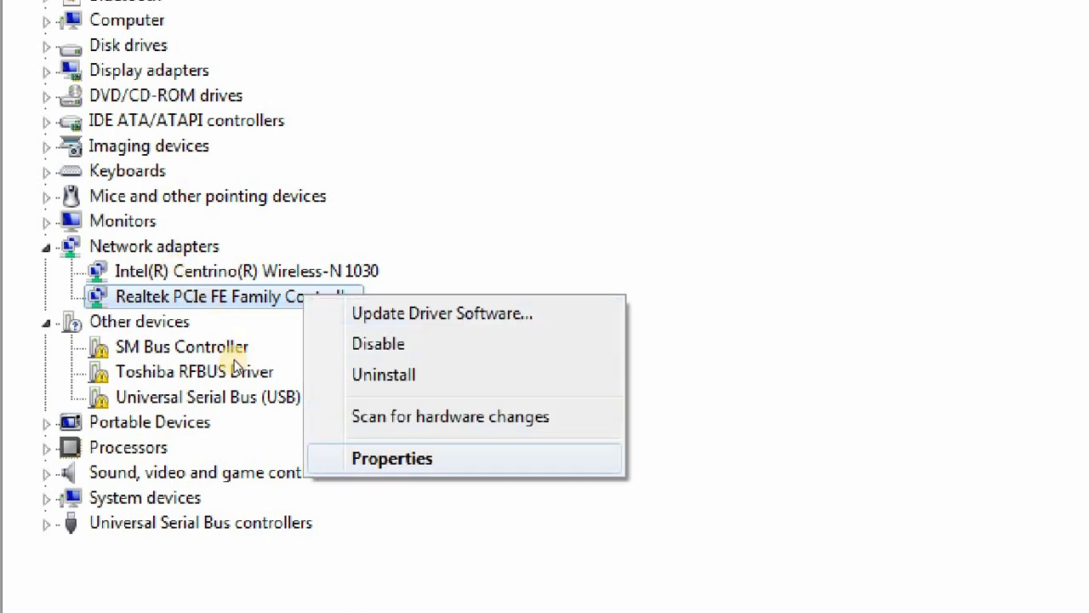
pyautogui.press('Return')
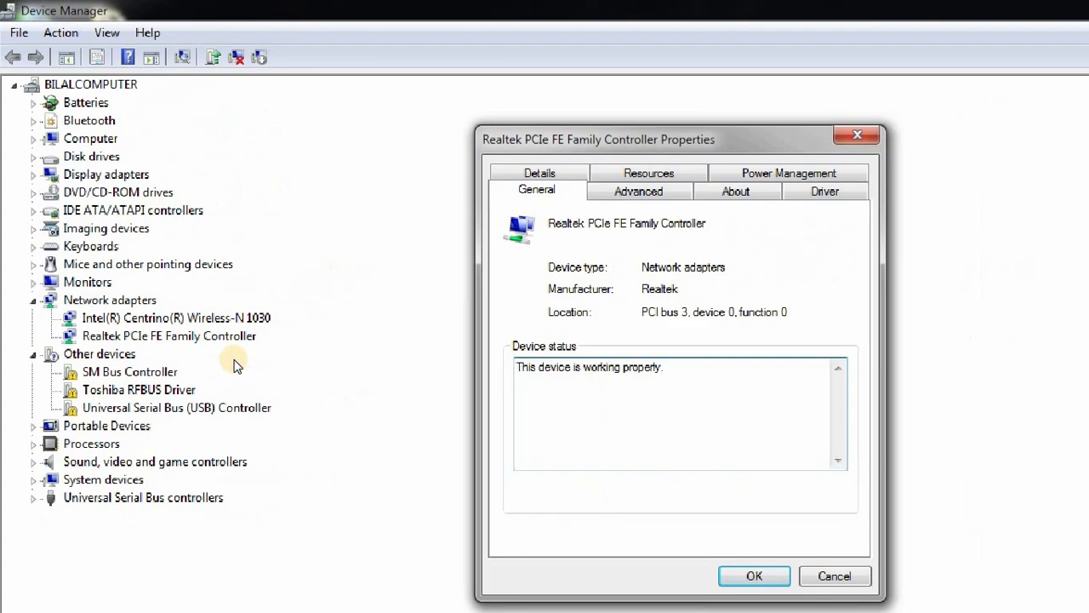
pyautogui.moveTo(568, 111); pyautogui.dragTo(416, 83)
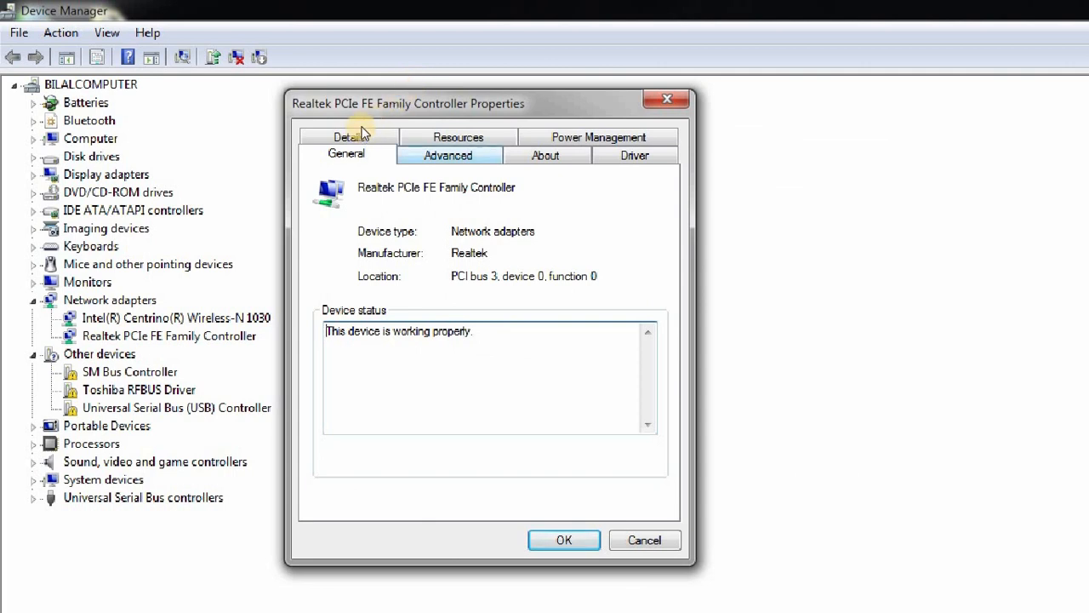
# In the adapter's advanced properties, set Large Send Offload v2 (IPv4) to Disabled.
pyautogui.hotkey('ctrl', 'Tab')
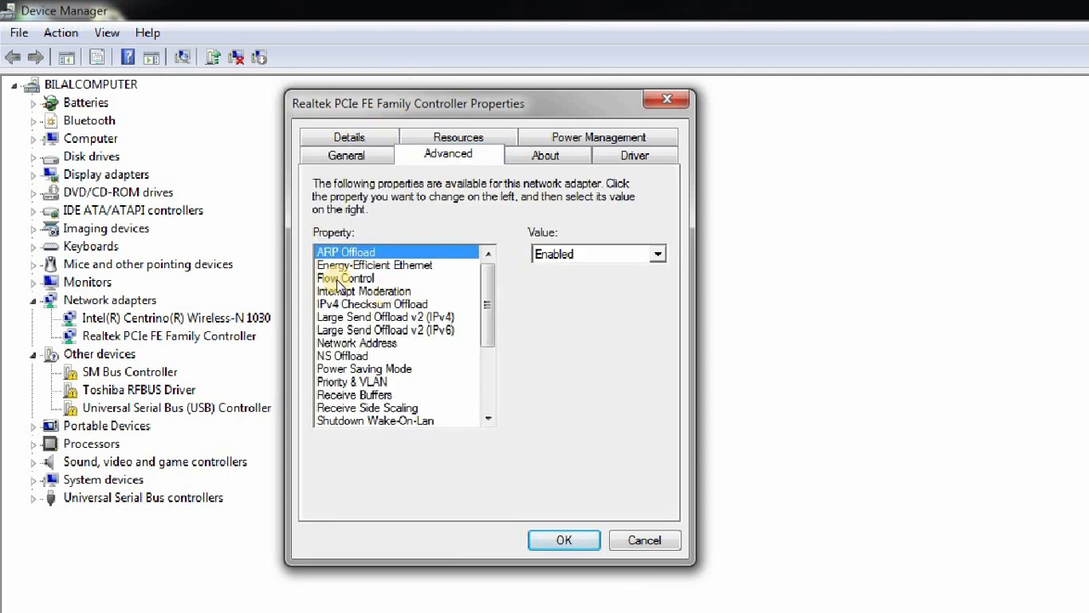
pyautogui.press('l')
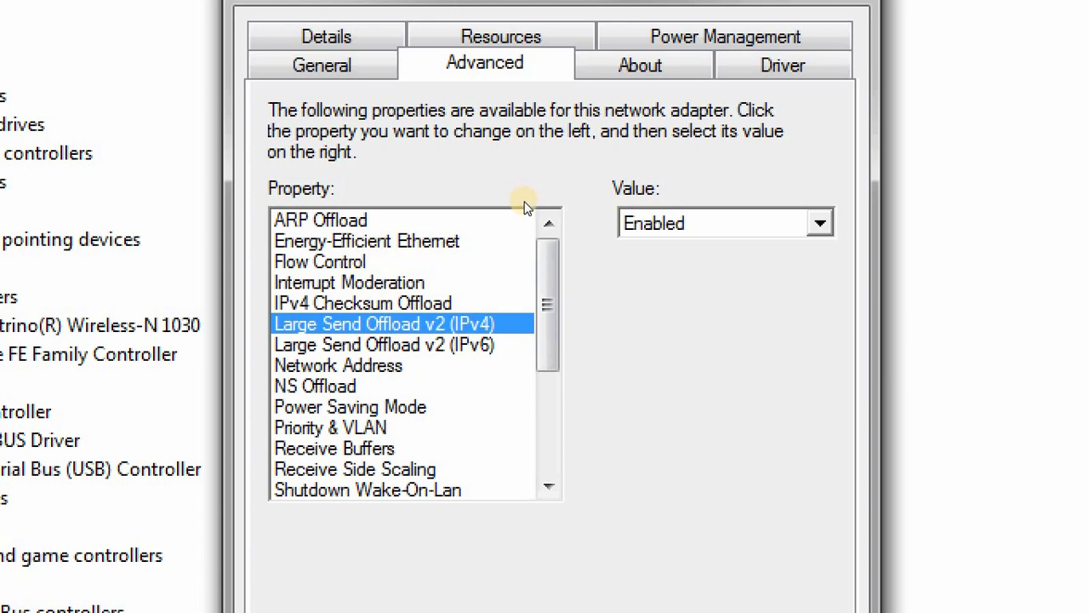
pyautogui.hotkey('alt', 'Down')
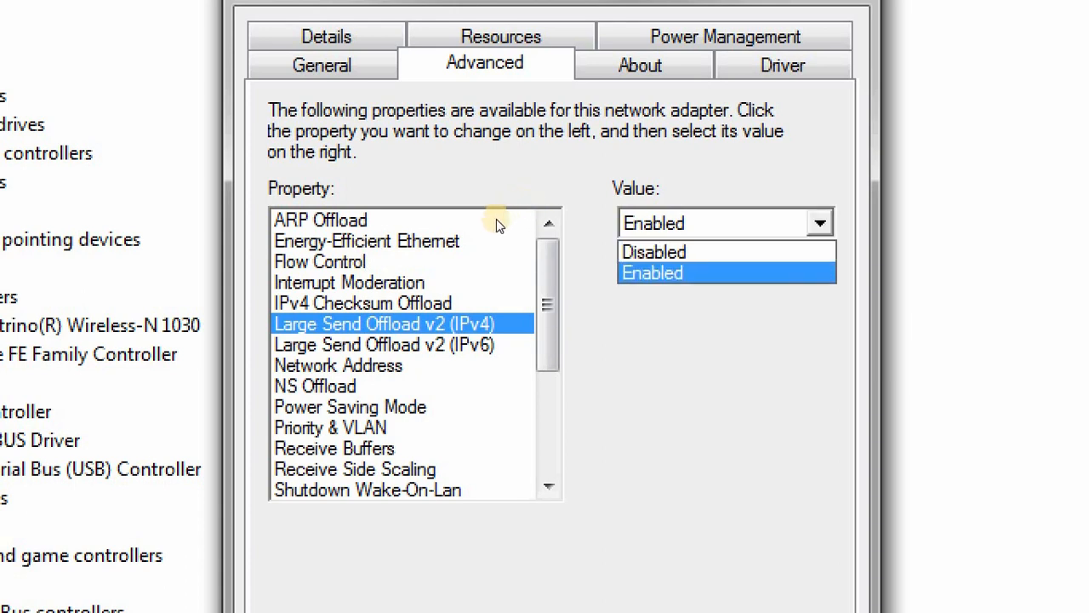
pyautogui.press('Up')
pyautogui.press('Return')
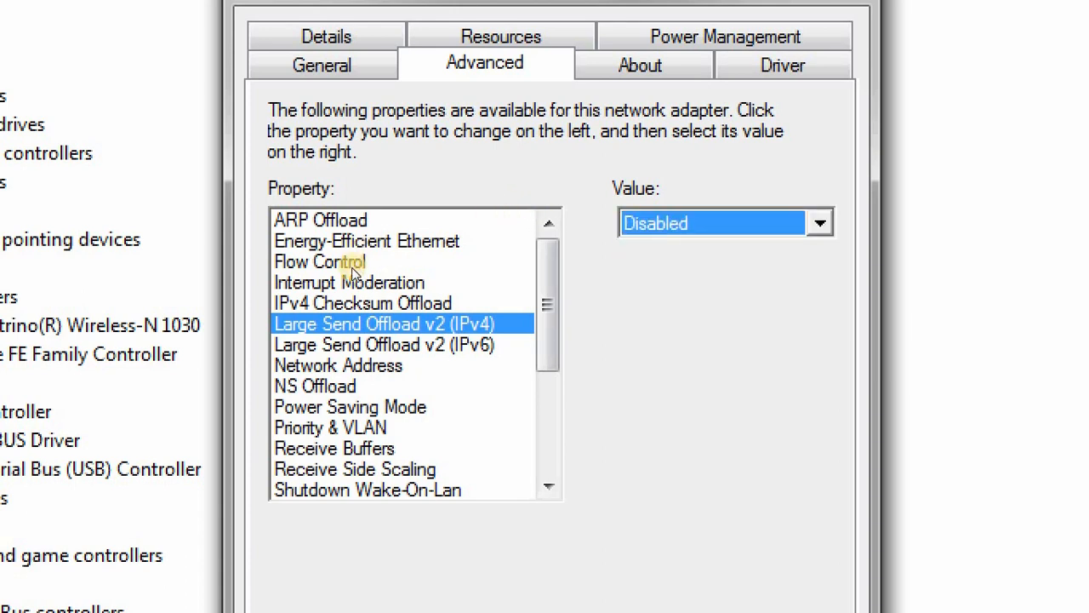
# Set Large Send Offload v2 (IPv6) to Disabled and save the adapter properties.
pyautogui.hotkey('shift', 'Tab')
pyautogui.press('Down')
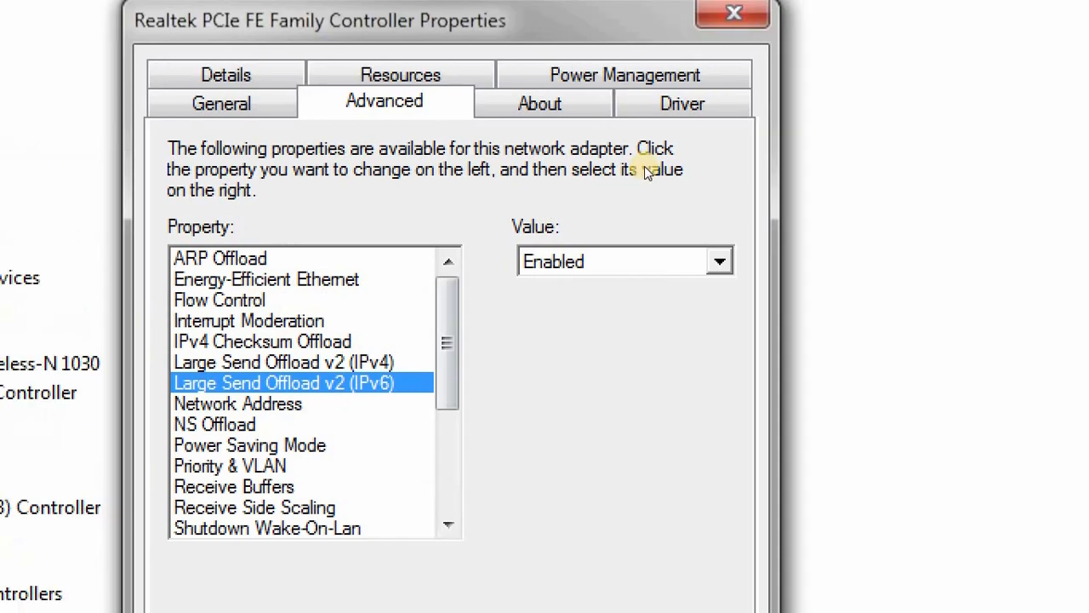
pyautogui.press('Tab')
pyautogui.hotkey('alt', 'Down')
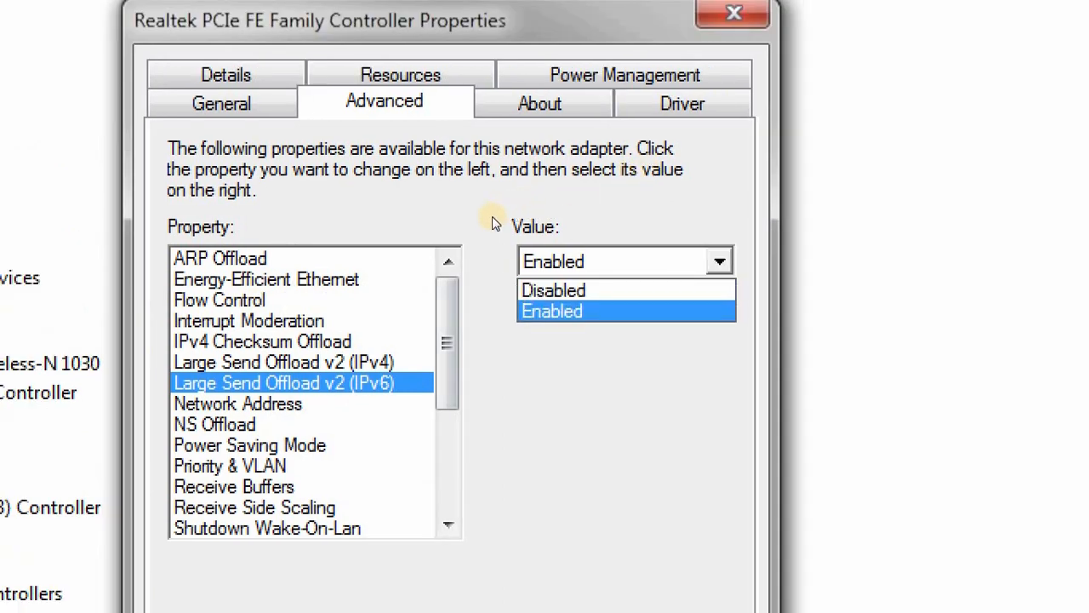
pyautogui.press('Up')
pyautogui.press('Return')
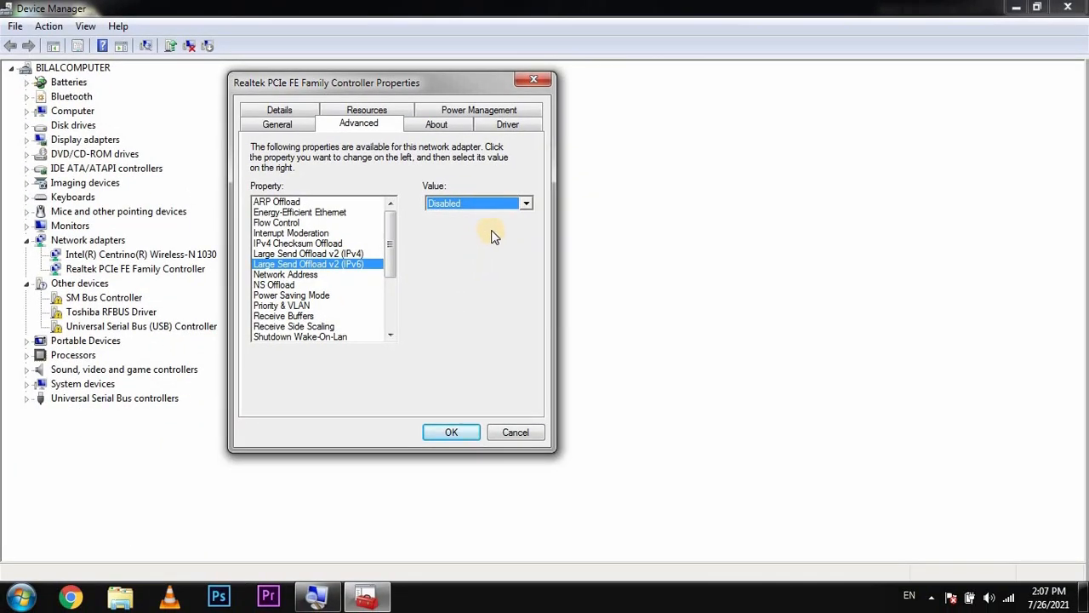
pyautogui.click(456, 434)
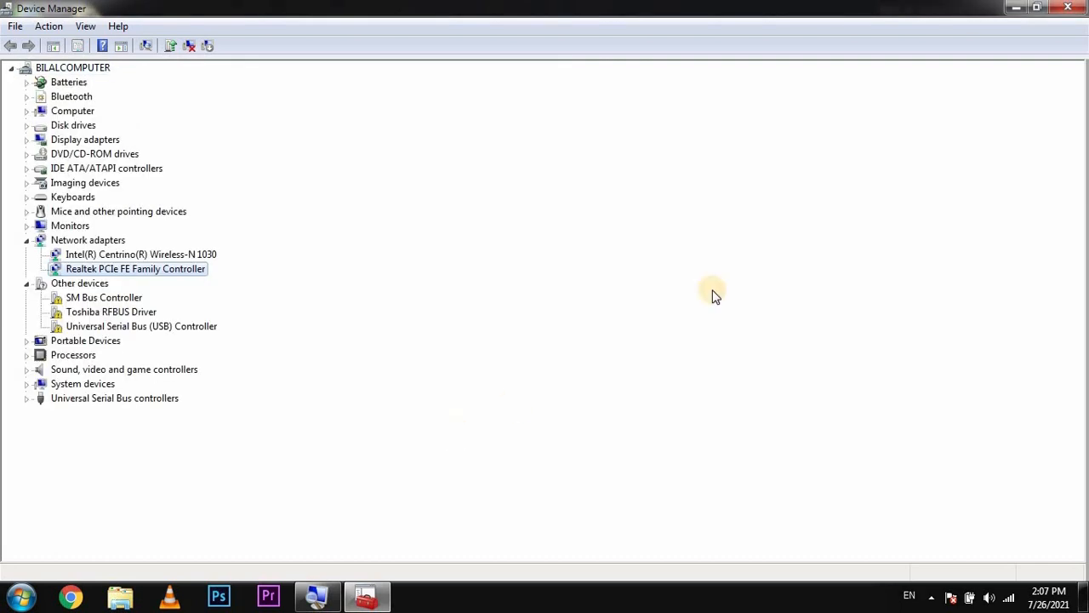
# Close Device Manager and return to the desktop.
pyautogui.click(1068, 6)
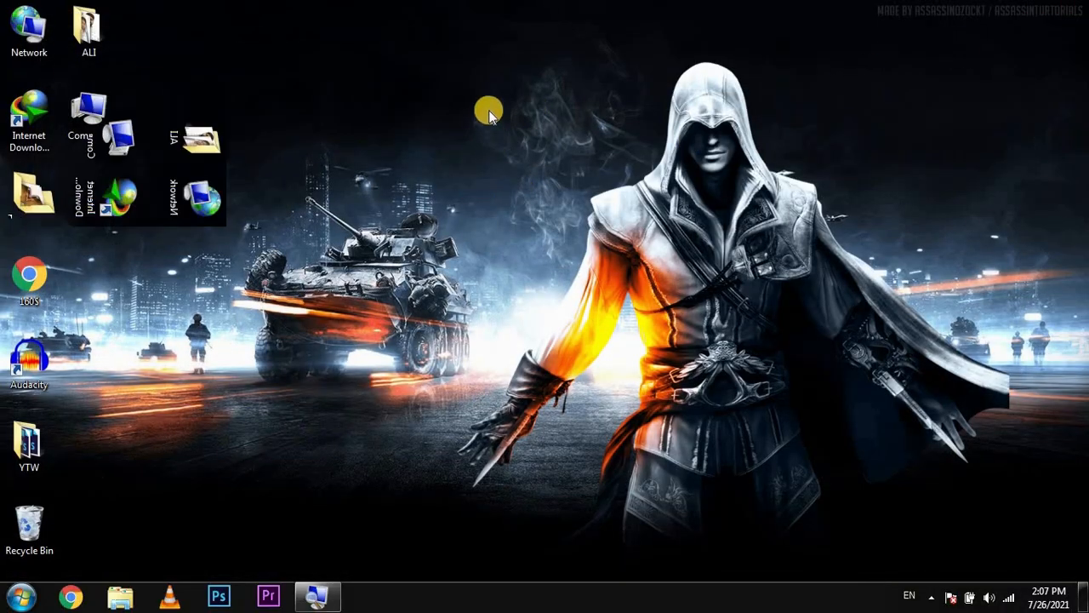
pyautogui.rightClick(488, 110)
pyautogui.click(521, 160)
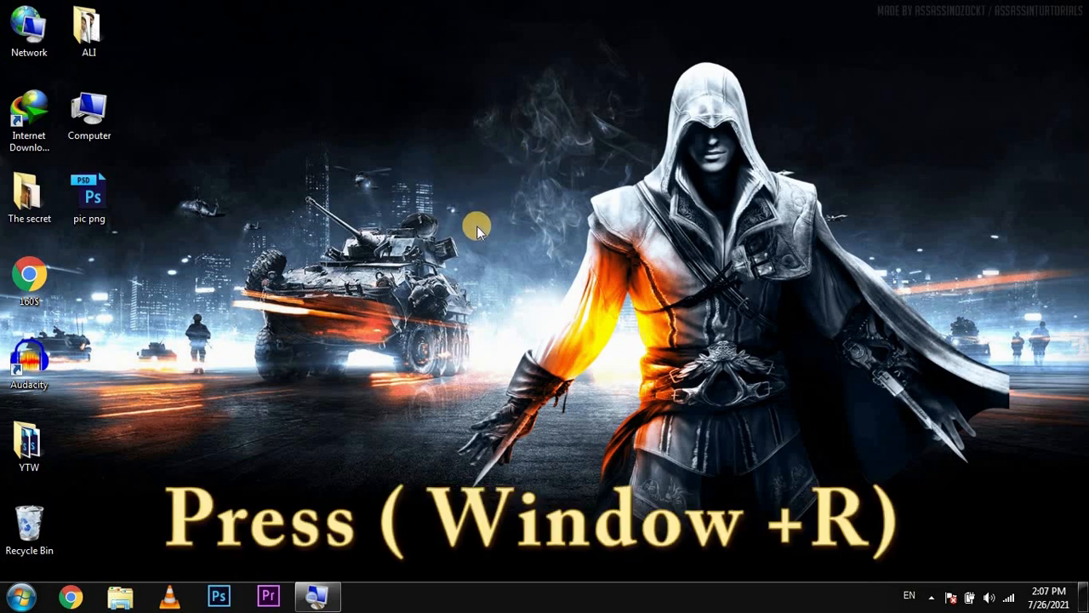
# Open the Local Group Policy Editor by running gpedit.msc.
pyautogui.press('super+r')
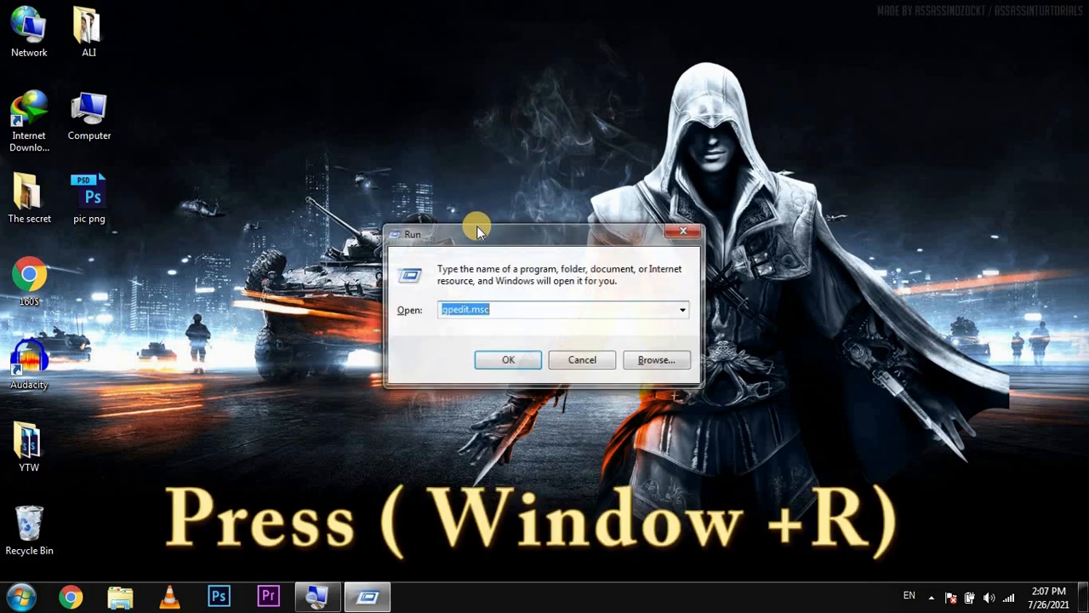
pyautogui.press('BackSpace')
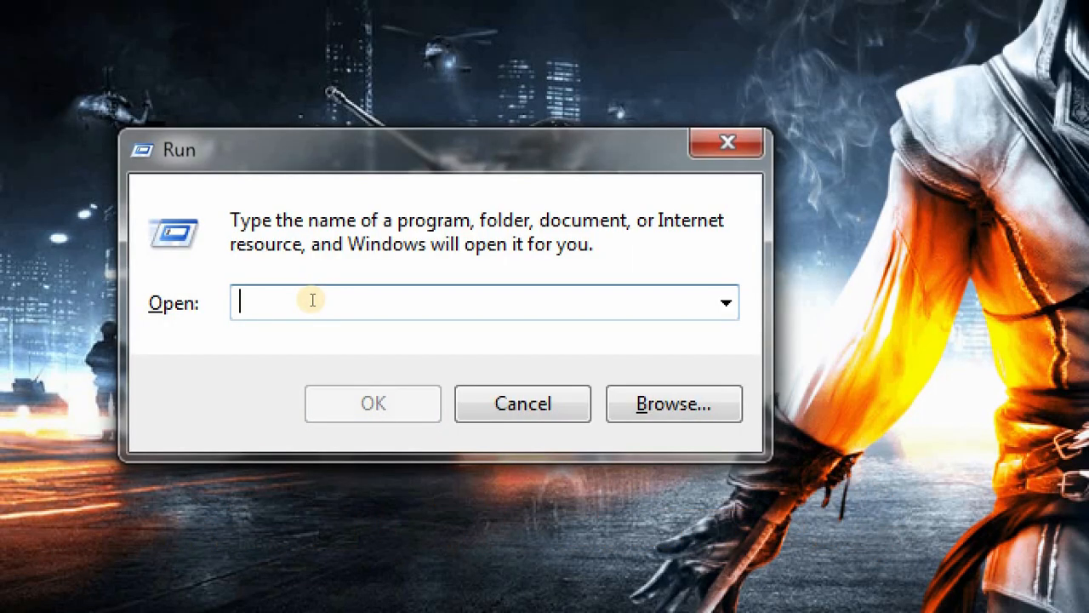
pyautogui.write('gp')
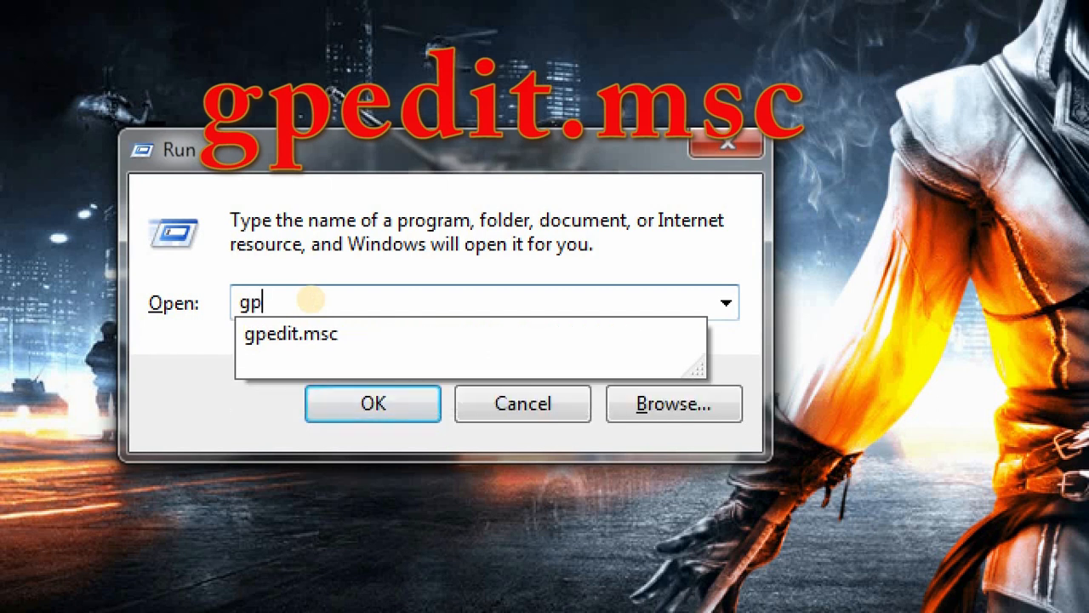
pyautogui.write('edit')
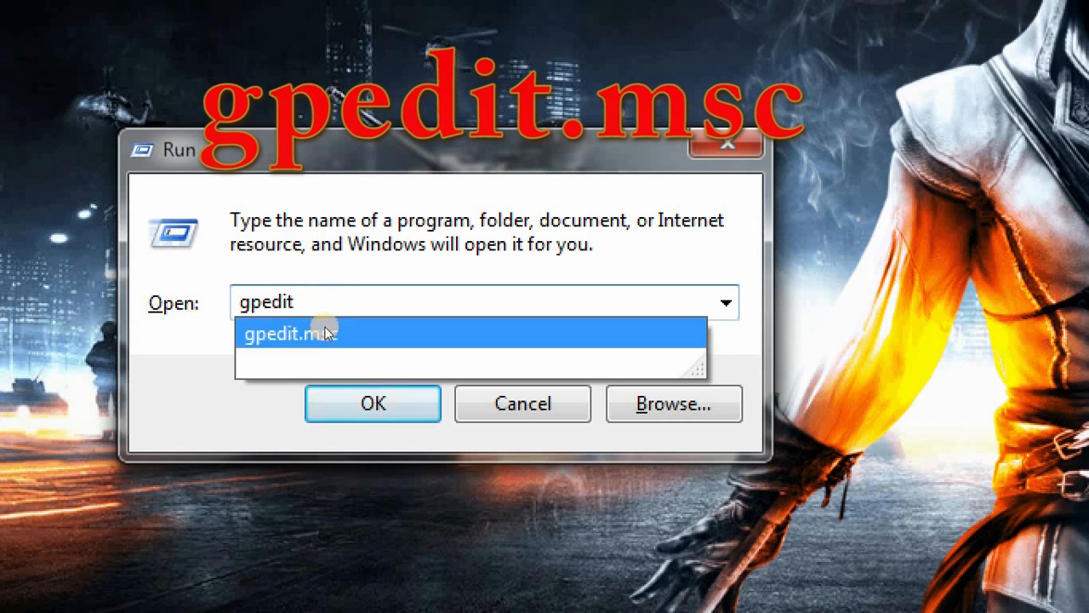
pyautogui.click(325, 319)
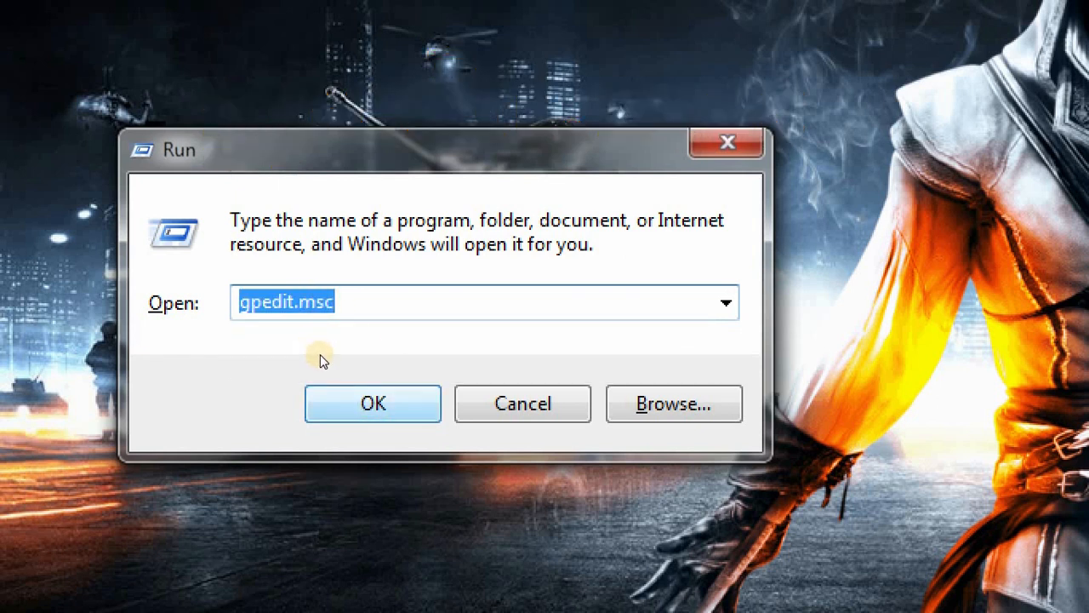
pyautogui.press('Return')
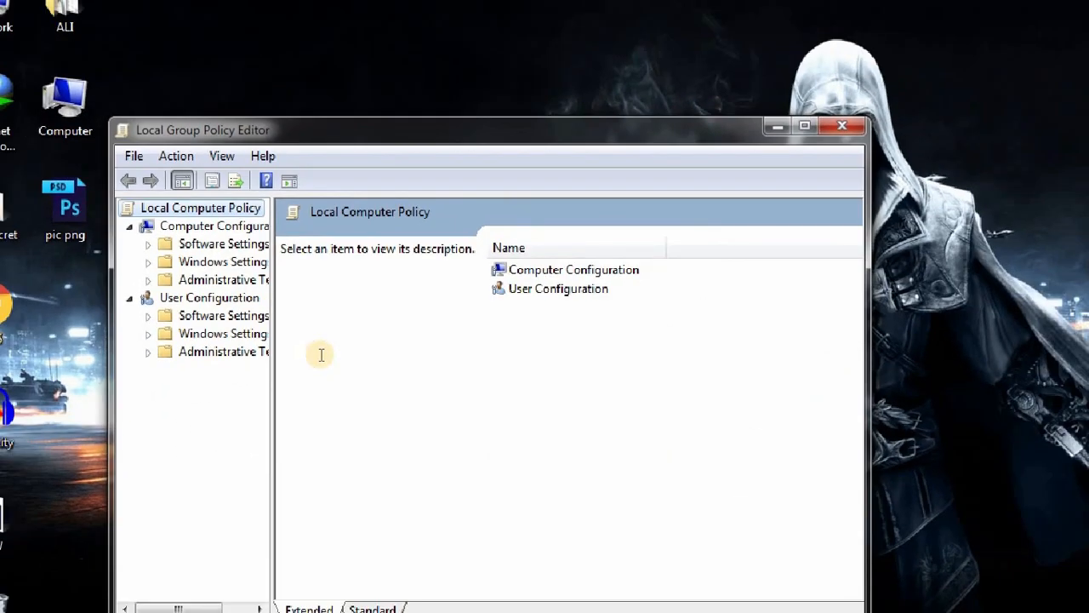
# Widen the policy tree pane to show the full folder names and maximize the Local Group Policy Editor window.
pyautogui.moveTo(270, 327); pyautogui.dragTo(333, 323)
pyautogui.moveTo(428, 129); pyautogui.dragTo(474, 98)
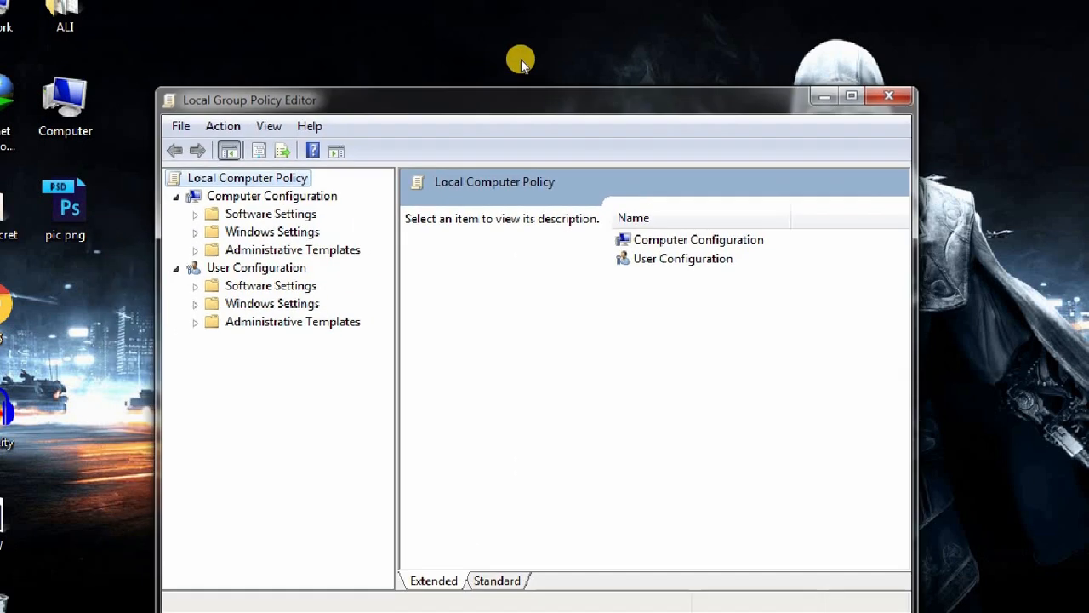
pyautogui.moveTo(521, 59); pyautogui.dragTo(507, 79)
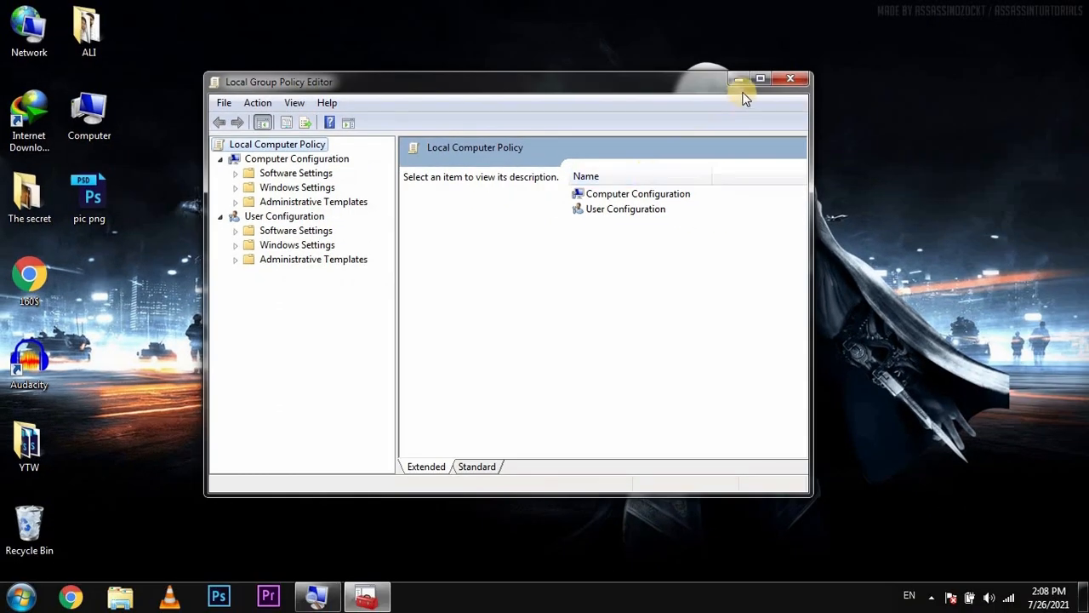
pyautogui.click(760, 81)
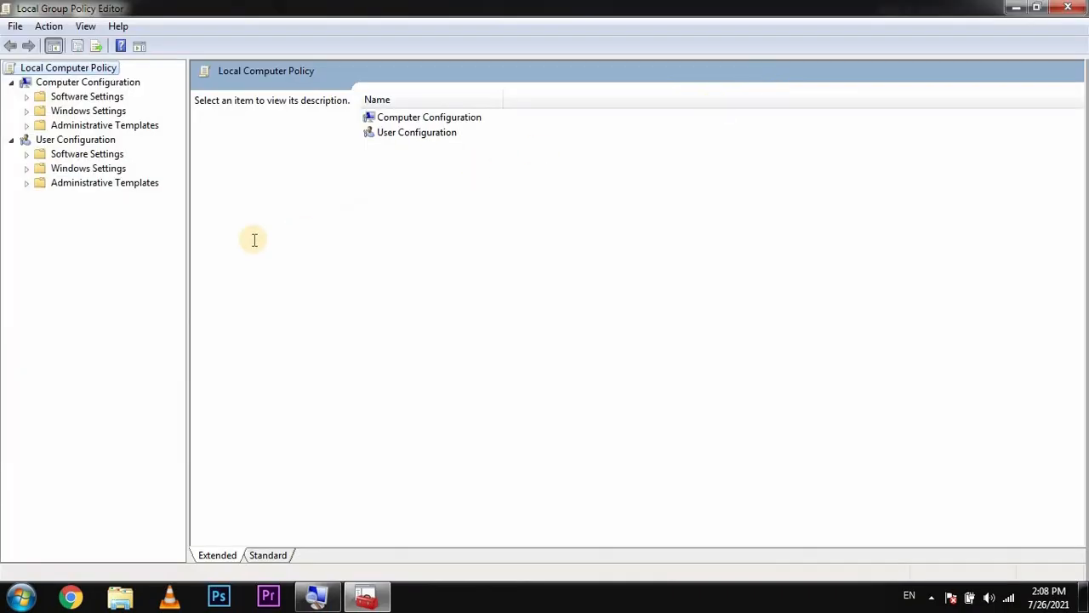
# Open the QoS Packet Scheduler folder under Computer Configuration > Administrative Templates > Network.
pyautogui.click(81, 85)
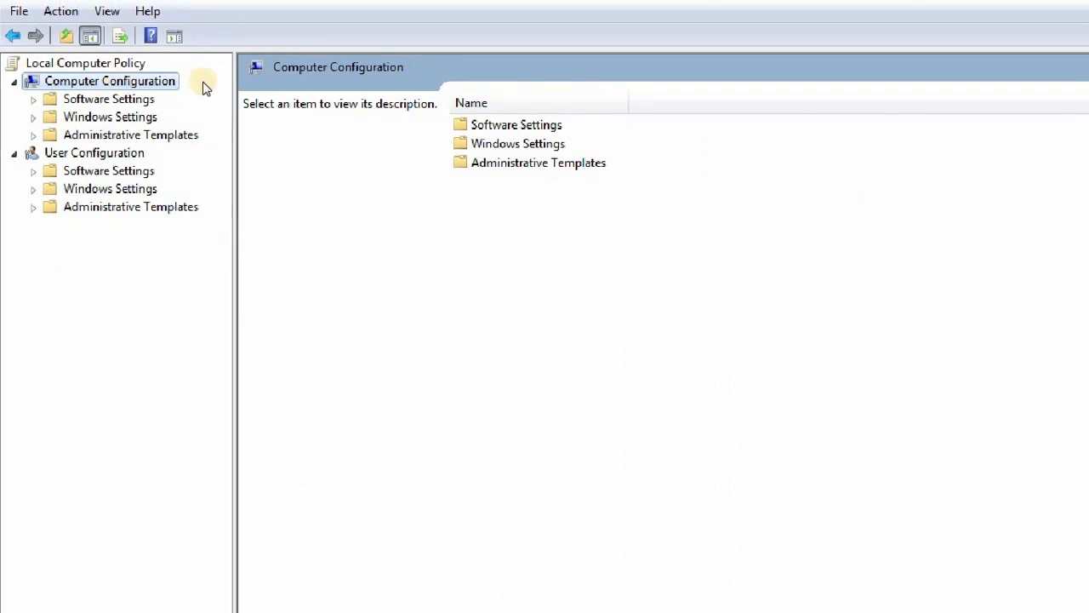
pyautogui.click(416, 151)
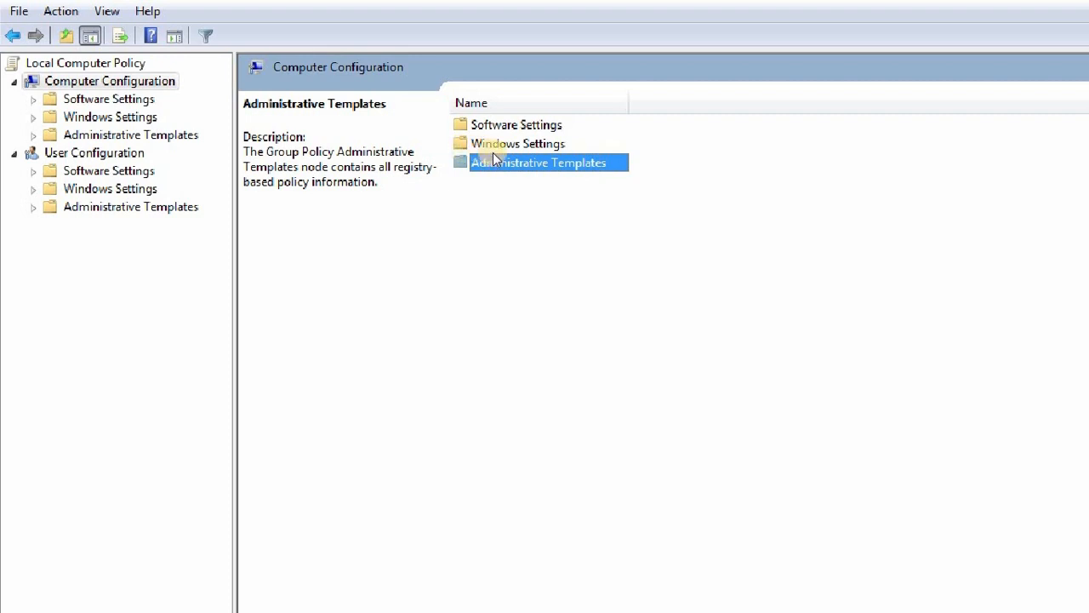
pyautogui.press('Return')
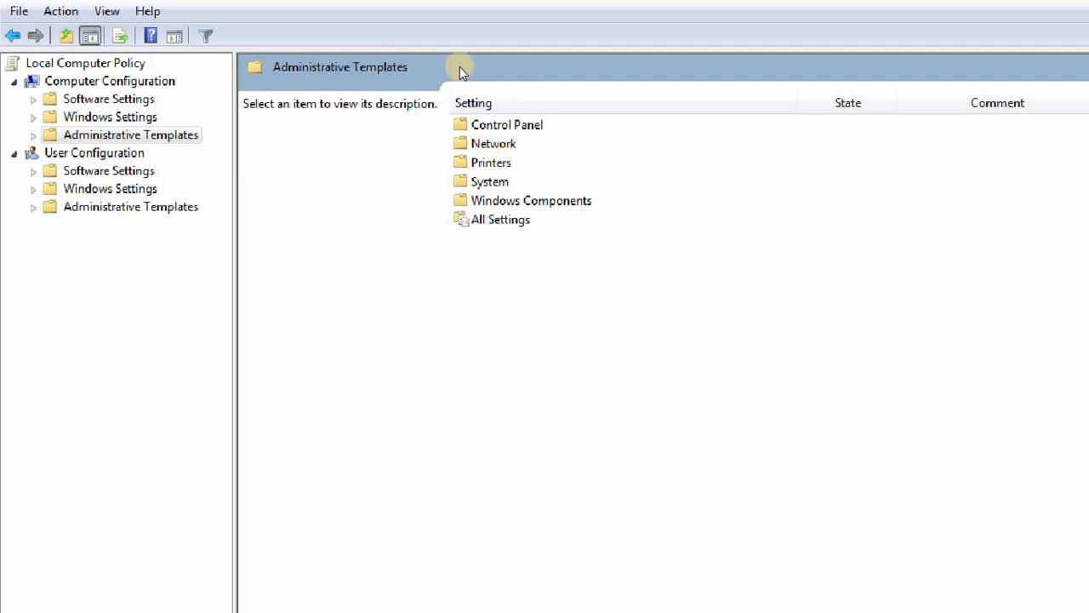
pyautogui.click(403, 141)
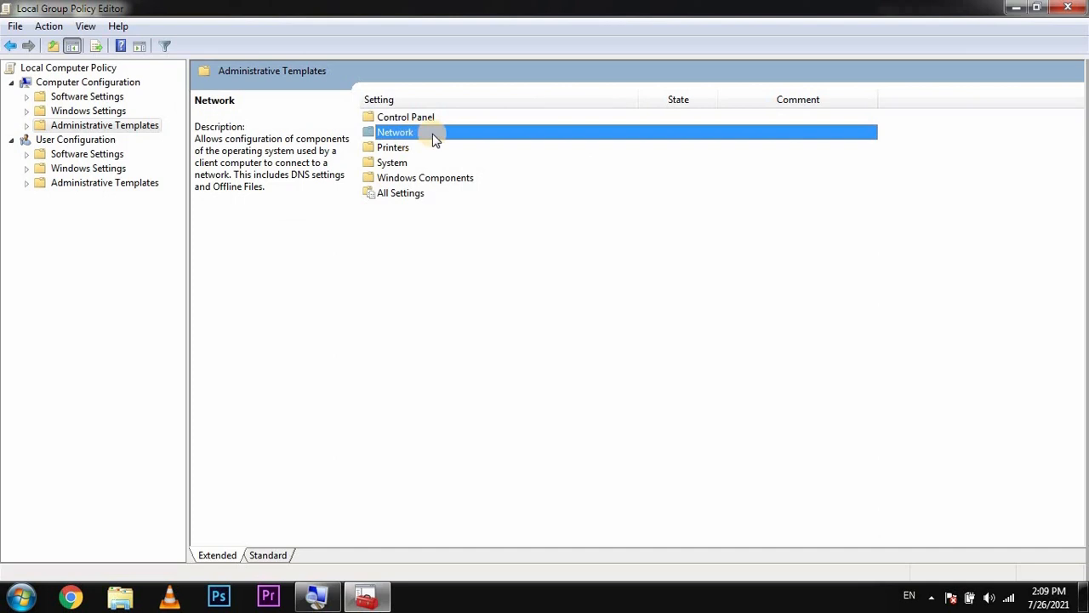
pyautogui.doubleClick(432, 136)
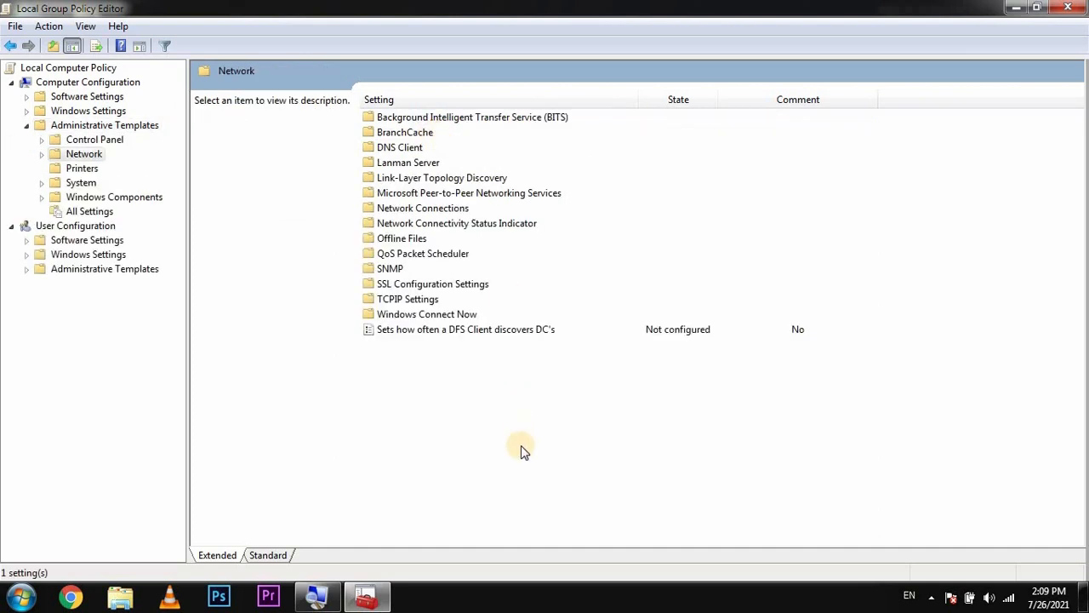
pyautogui.click(438, 257)
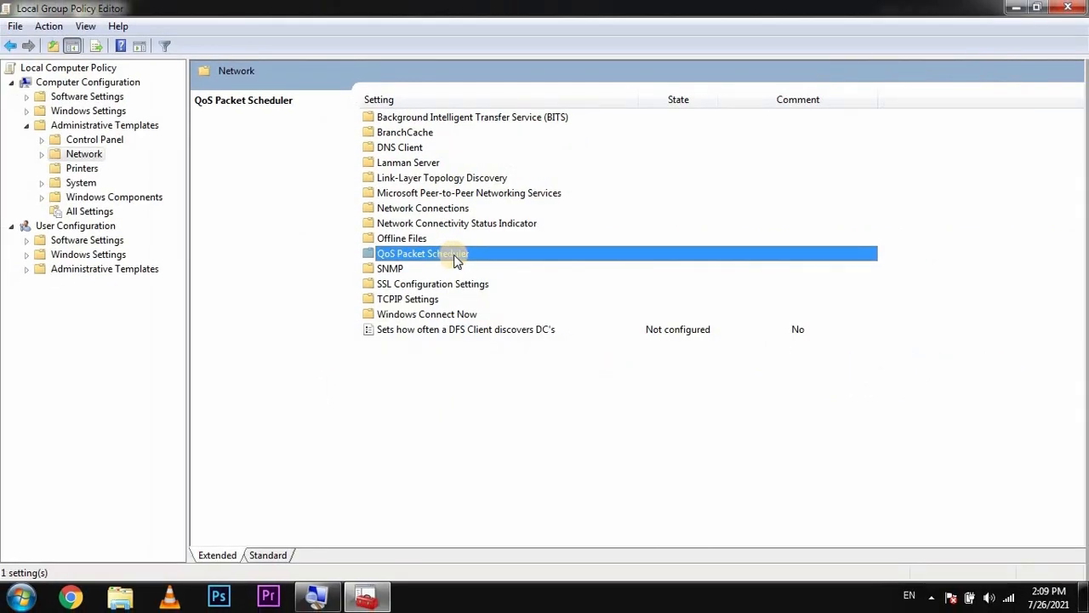
pyautogui.doubleClick(455, 254)
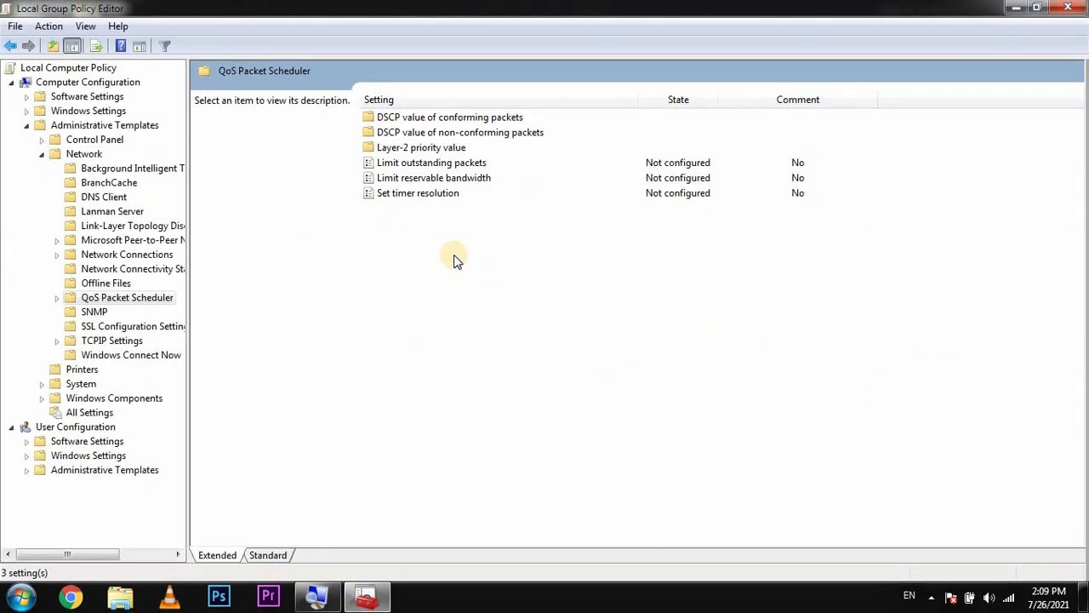
# Set the Limit reservable bandwidth policy to Enabled with a bandwidth limit of 0% and save it.
pyautogui.click(475, 182)
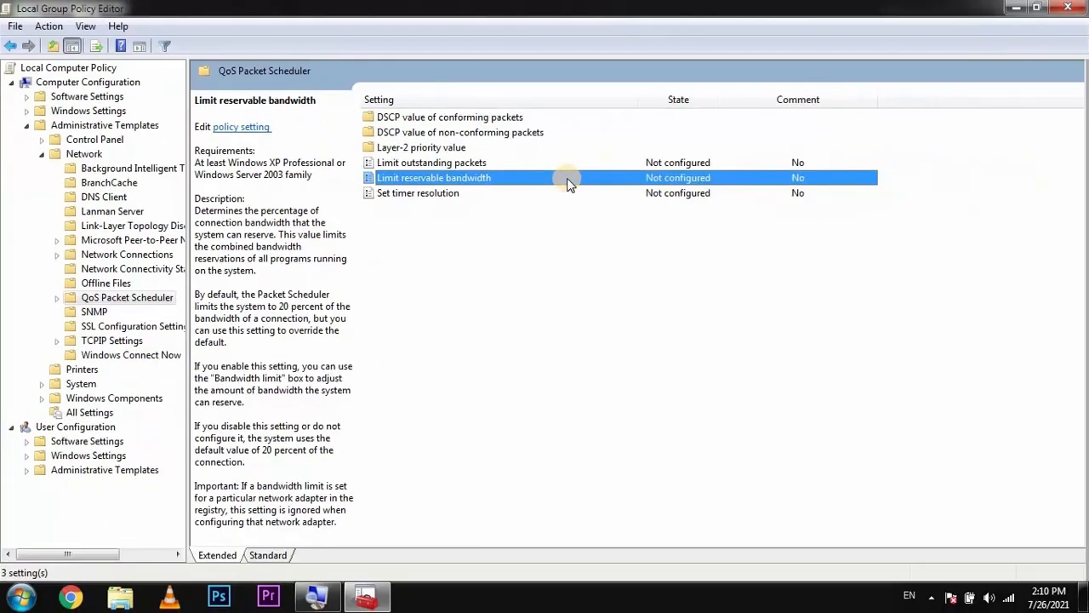
pyautogui.doubleClick(578, 177)
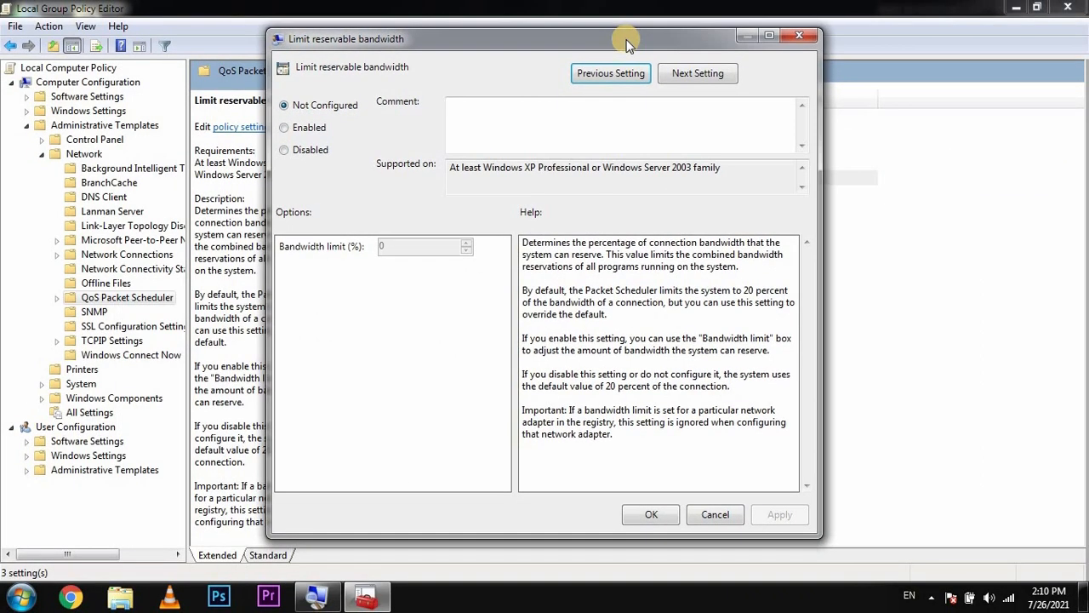
pyautogui.moveTo(626, 42); pyautogui.dragTo(627, 42)
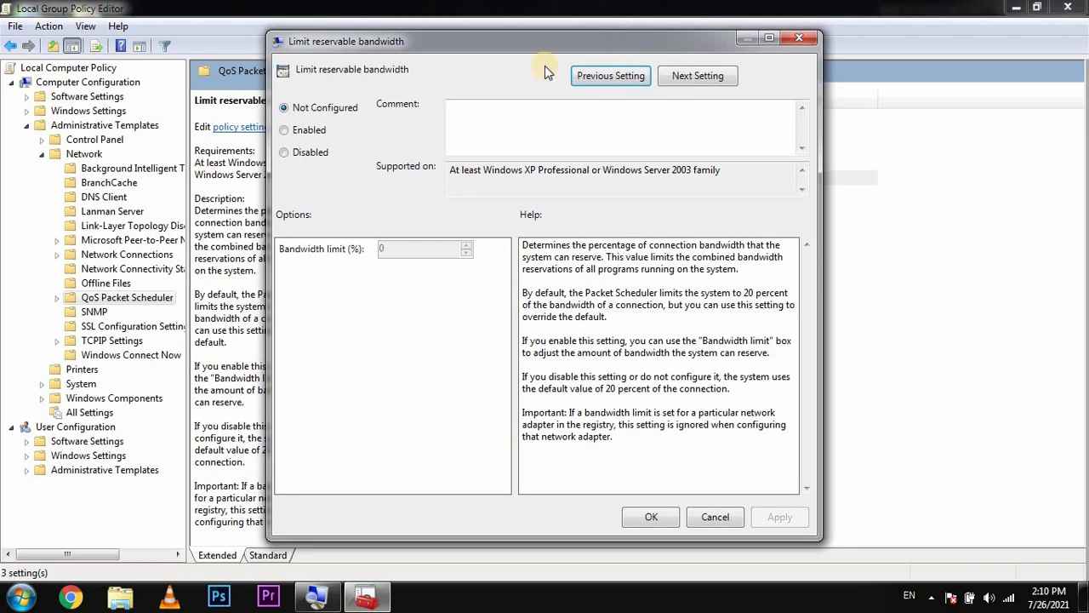
pyautogui.click(285, 130)
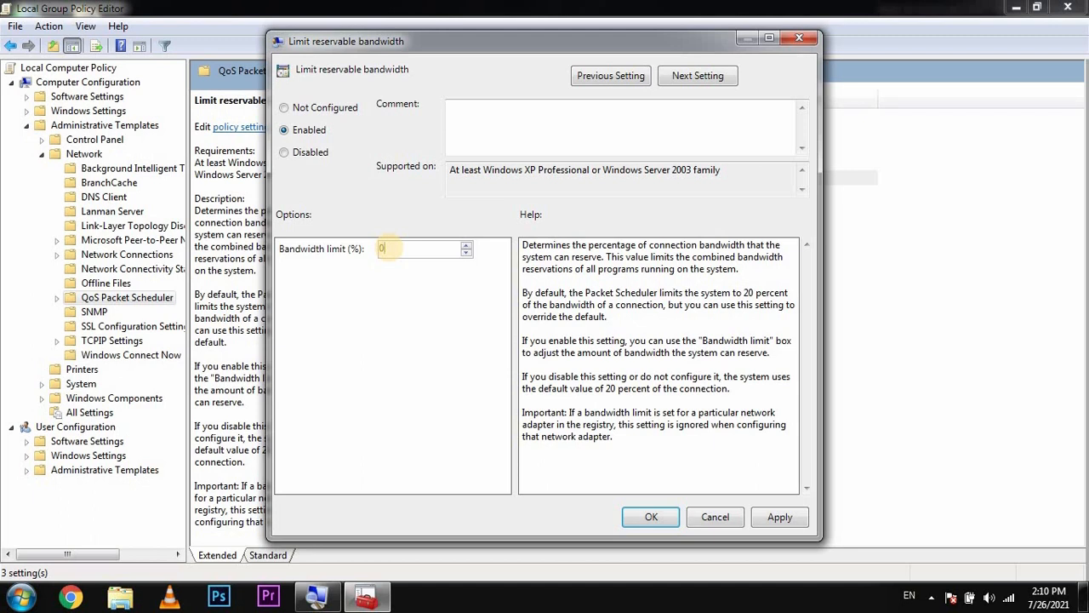
pyautogui.click(776, 517)
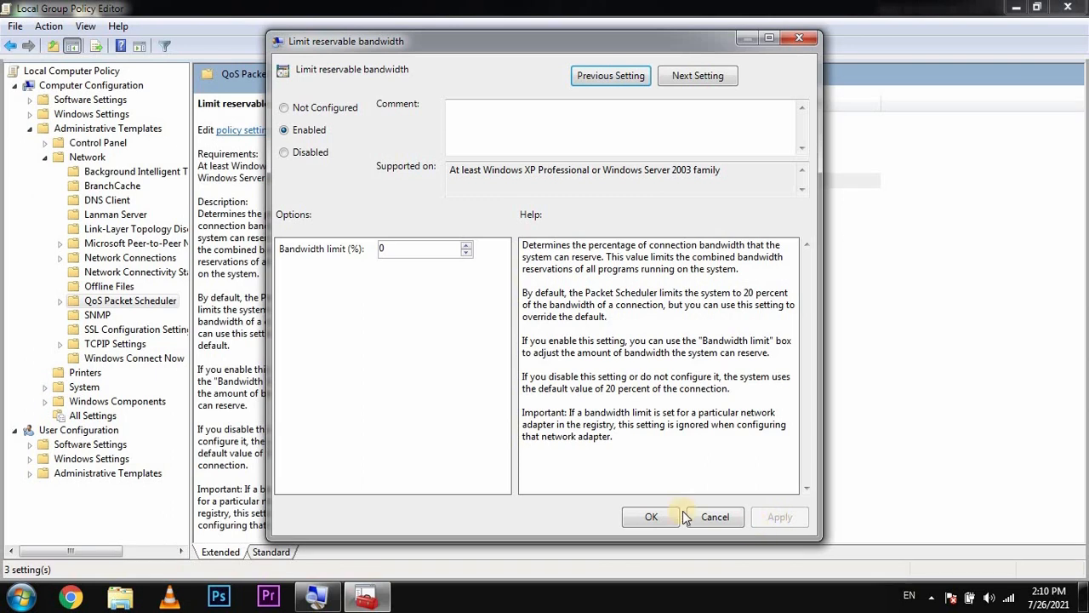
pyautogui.click(650, 517)
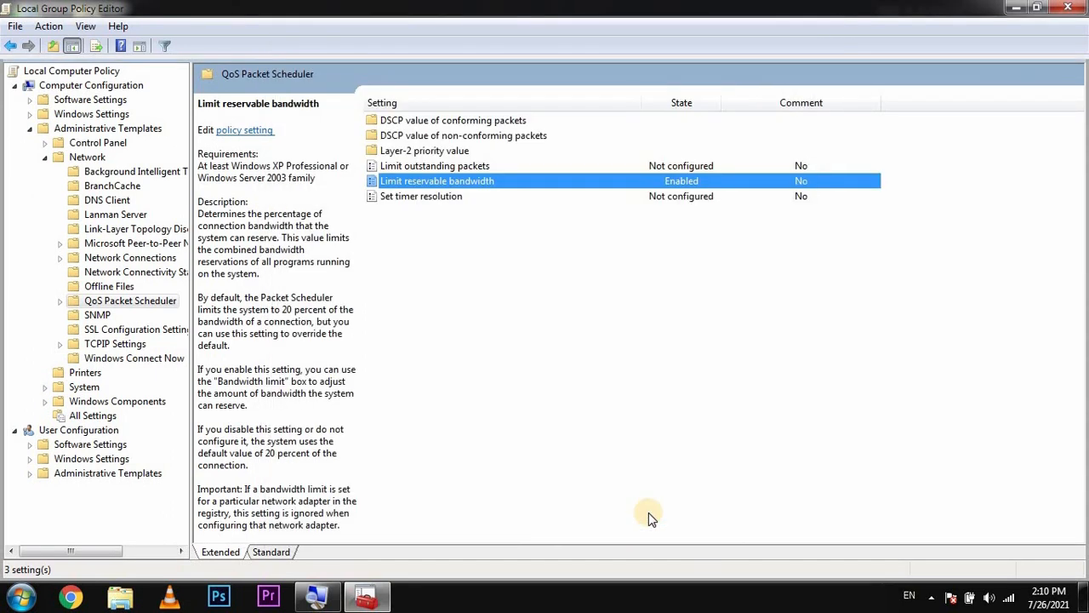
# Close the Local Group Policy Editor and refresh the desktop twice.
pyautogui.click(1068, 7)
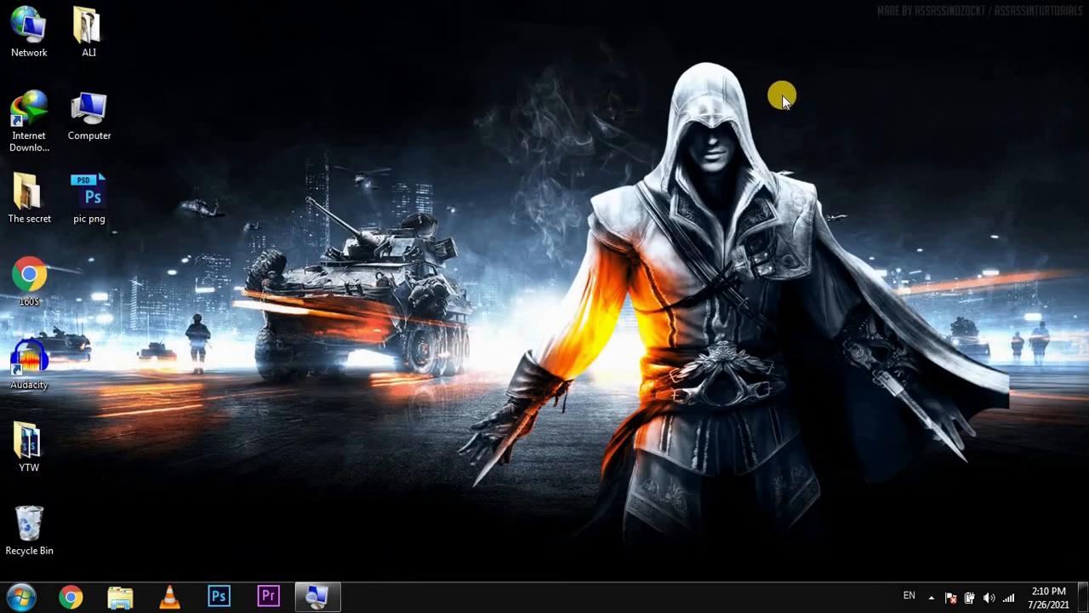
pyautogui.rightClick(514, 113)
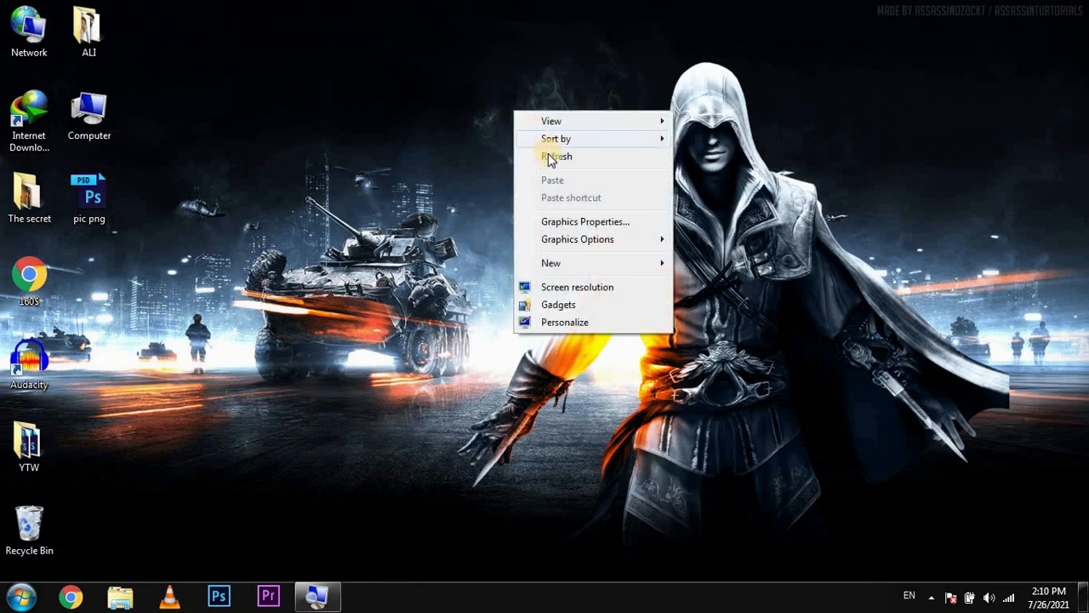
pyautogui.click(549, 157)
pyautogui.rightClick(516, 135)
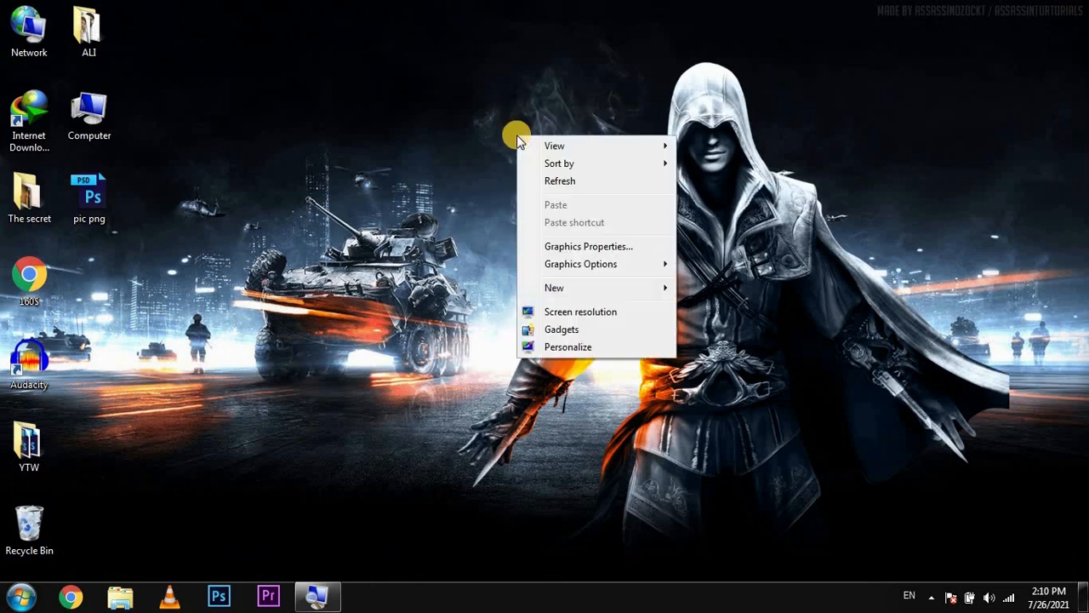
pyautogui.click(545, 175)
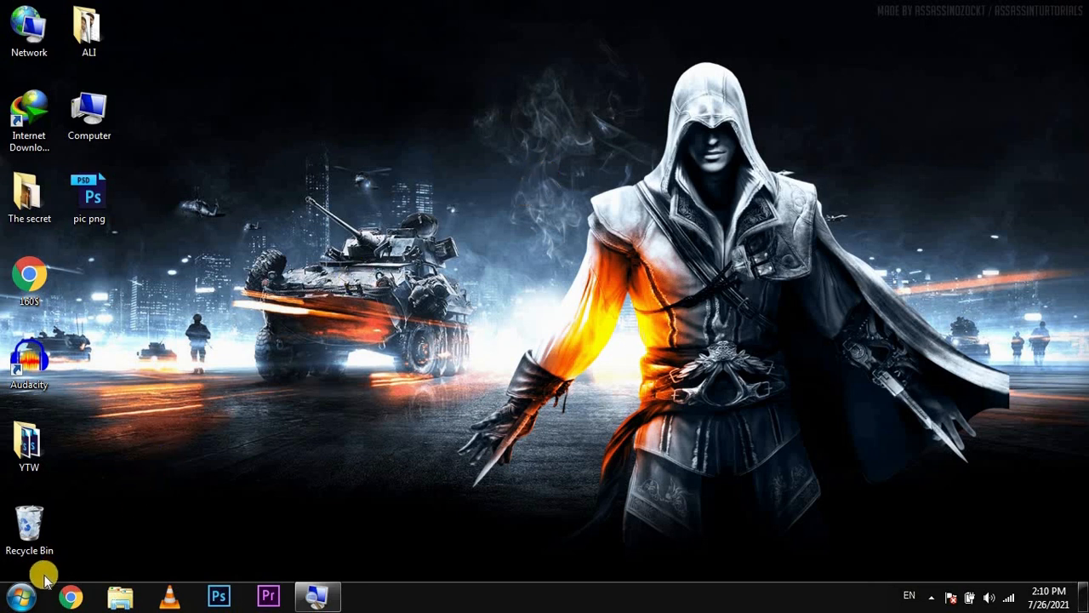
# Search for "control" among the installed programs and open Control Panel.
pyautogui.click(24, 597)
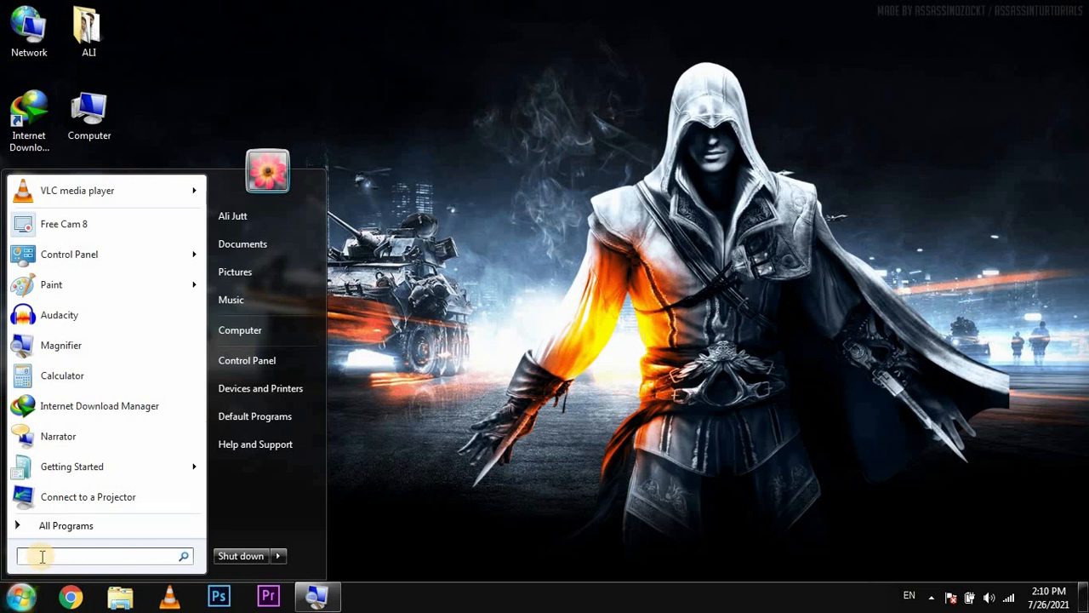
pyautogui.write('control')
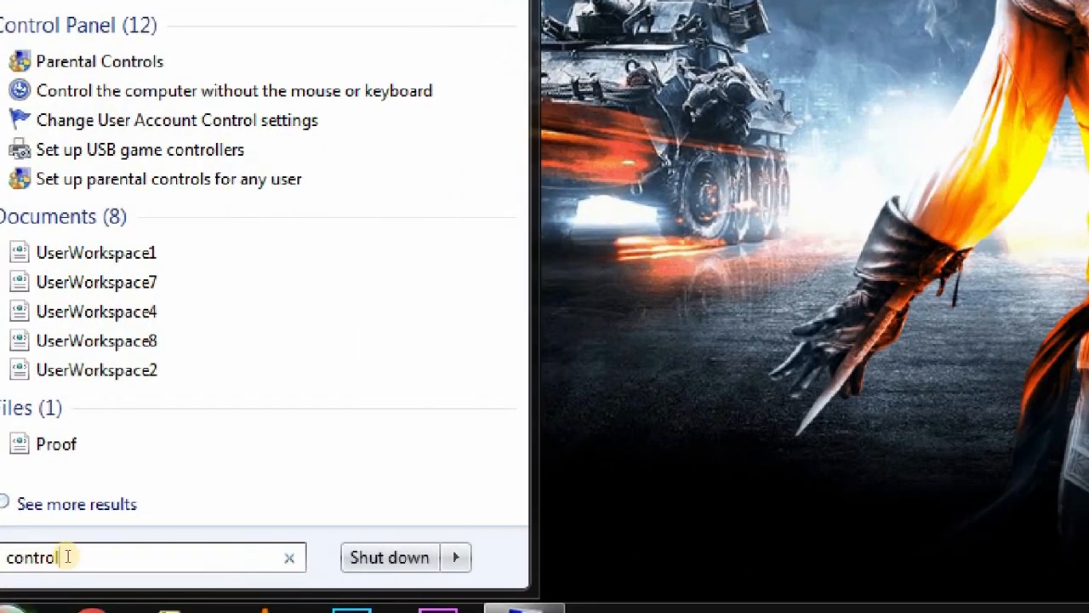
pyautogui.write('pannel')
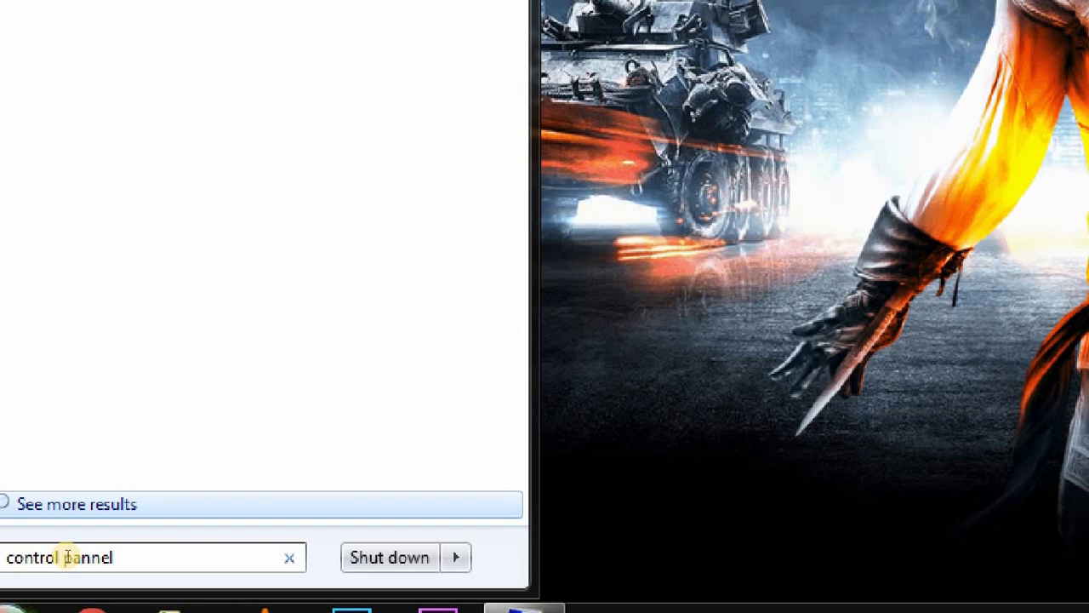
pyautogui.press('BackSpace')
pyautogui.press('BackSpace')
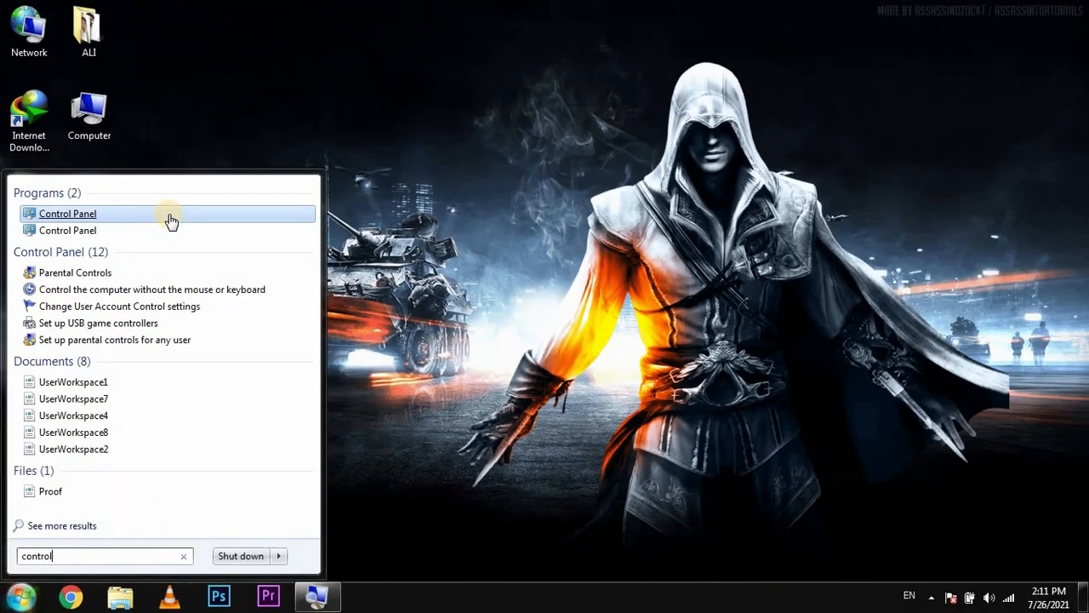
pyautogui.click(177, 220)
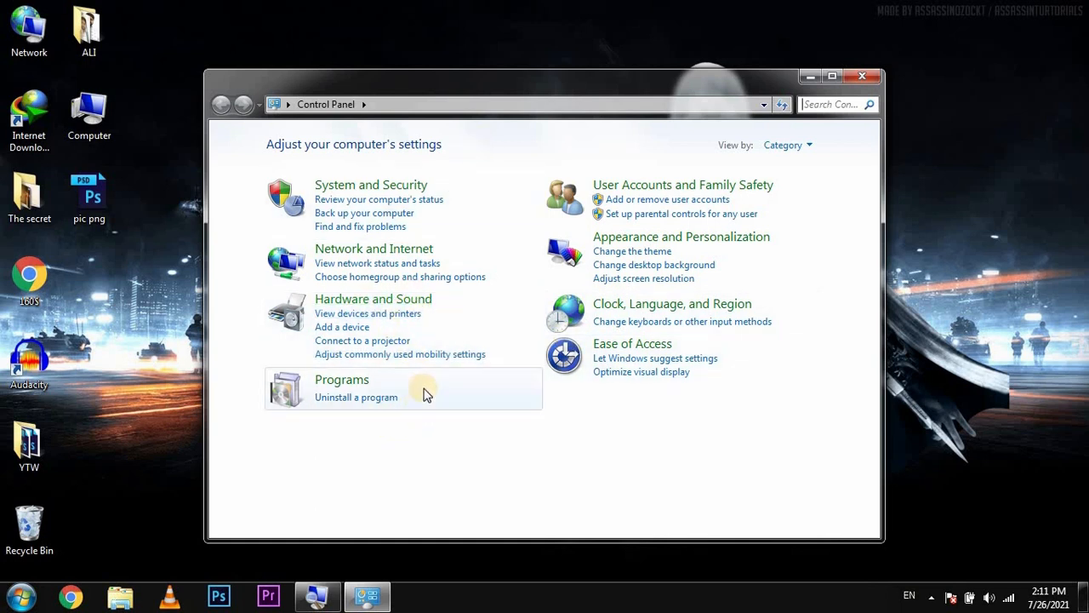
# Show the Control Panel items as large icons and maximize the window.
pyautogui.click(799, 146)
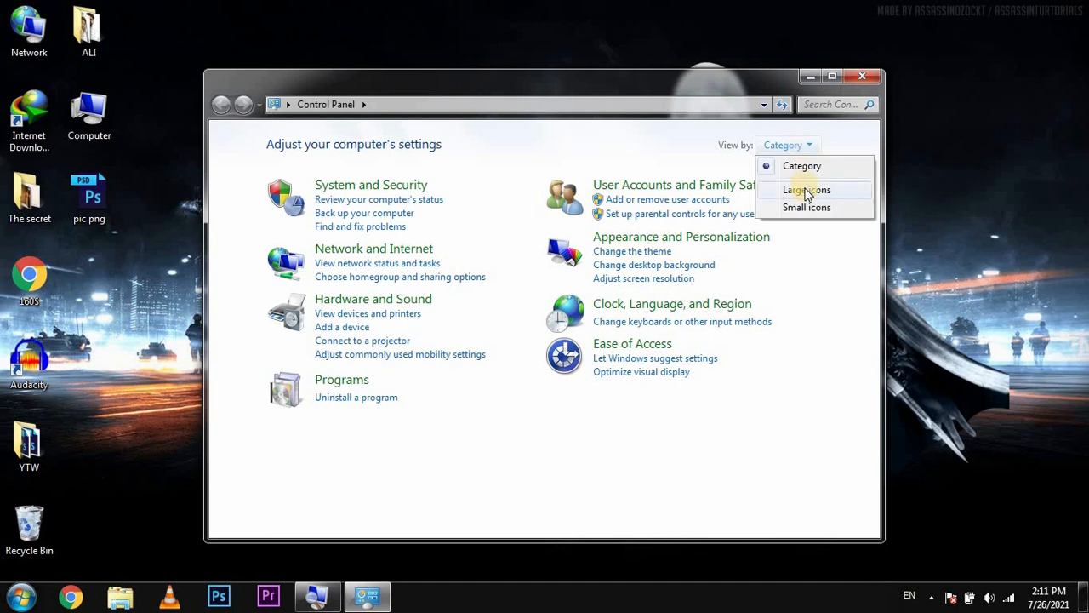
pyautogui.click(806, 190)
pyautogui.click(837, 78)
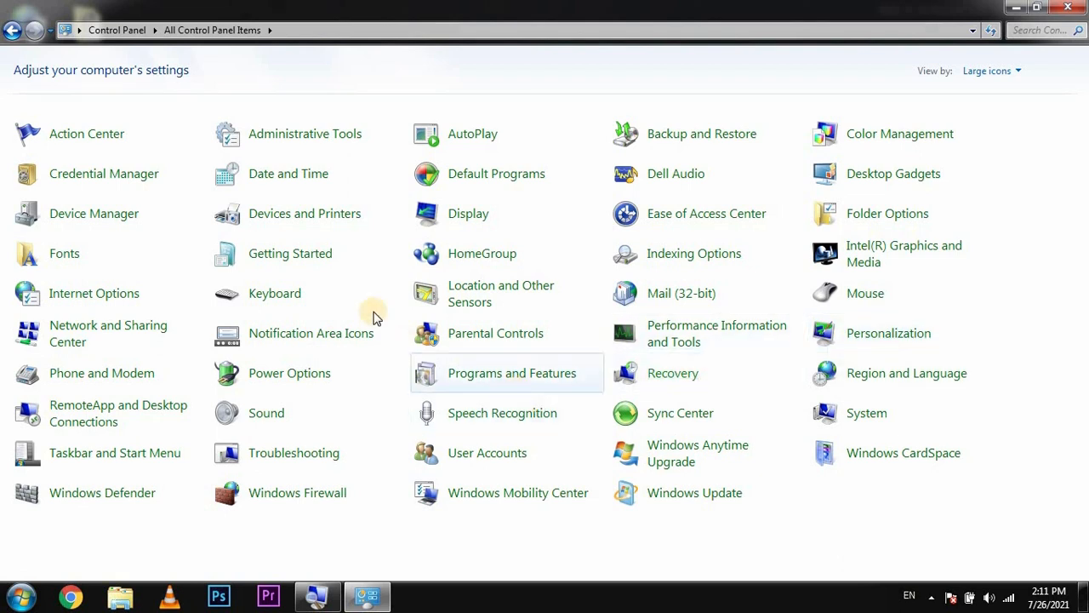
# Open the adapter settings from the Network and Sharing Center.
pyautogui.click(128, 331)
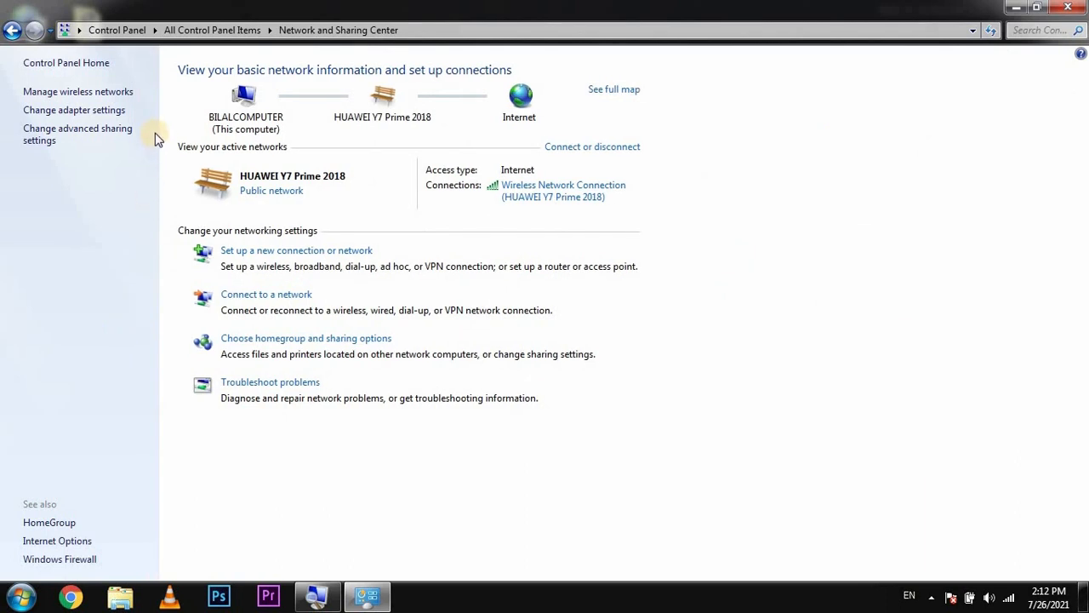
pyautogui.click(103, 111)
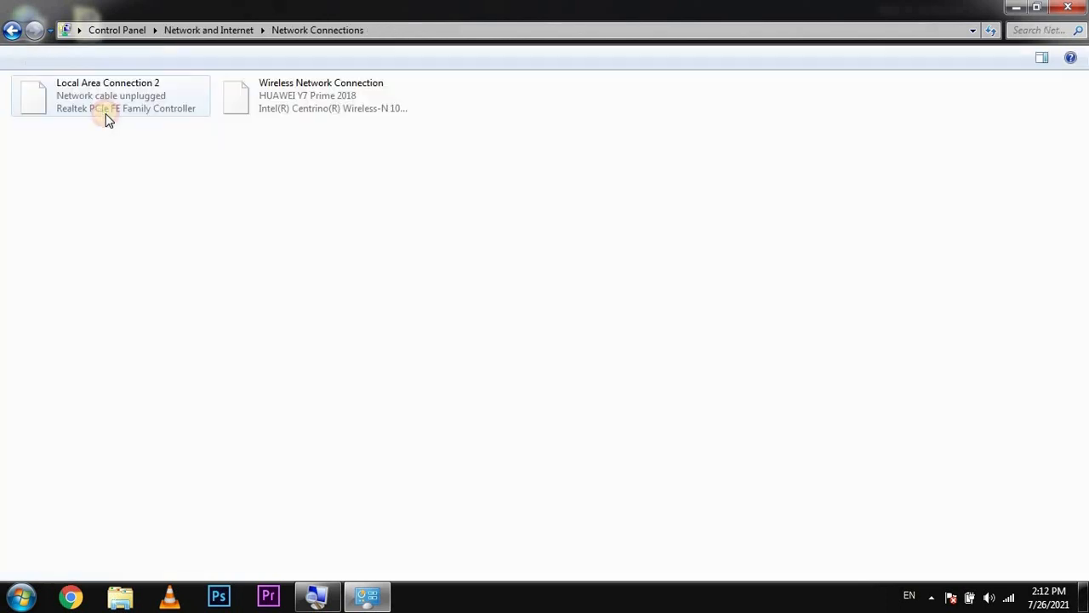
pyautogui.click(12, 30)
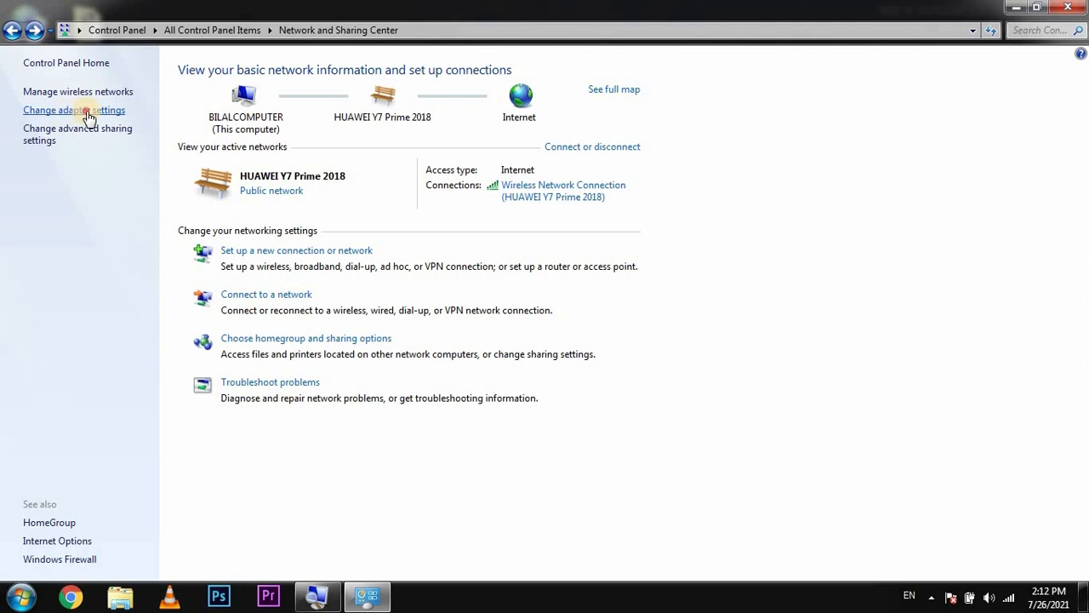
pyautogui.click(86, 111)
# Open the properties of Local Area Connection 2 and move the dialog clear of the connection's entry.
pyautogui.click(104, 97)
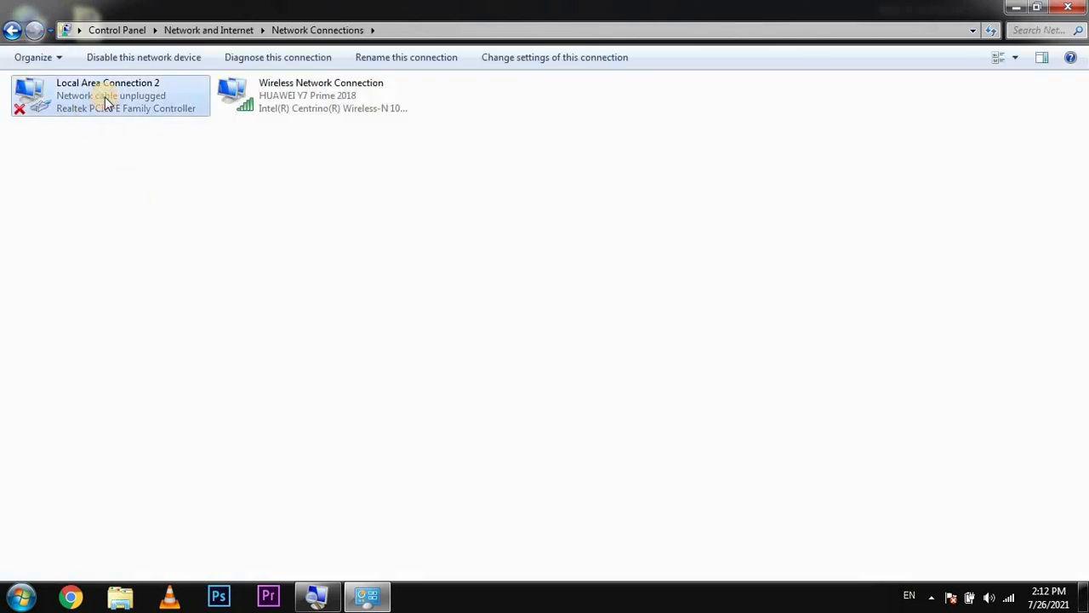
pyautogui.rightClick(104, 97)
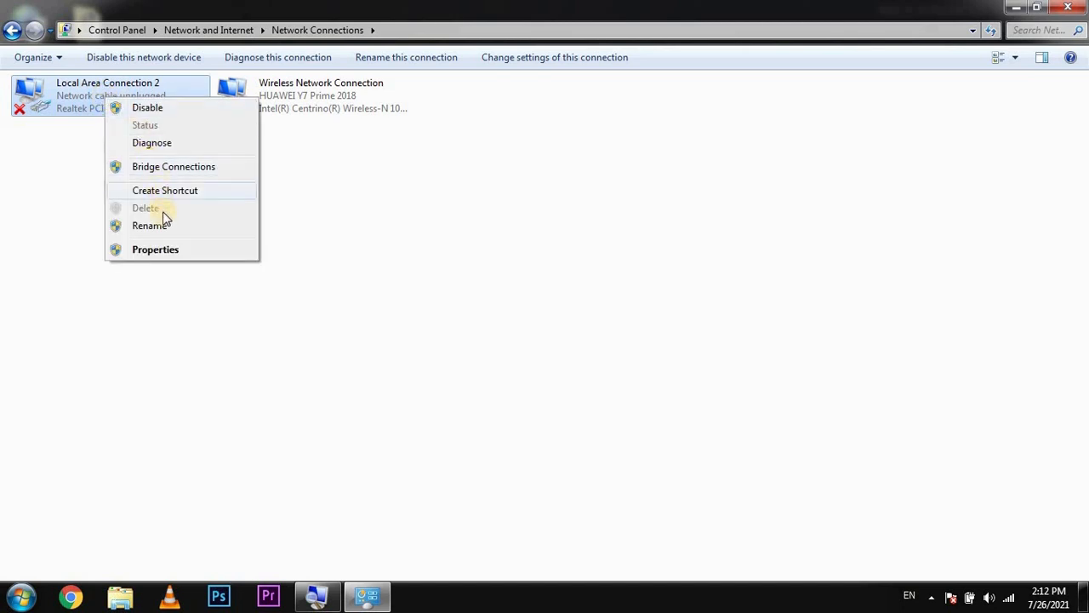
pyautogui.click(167, 251)
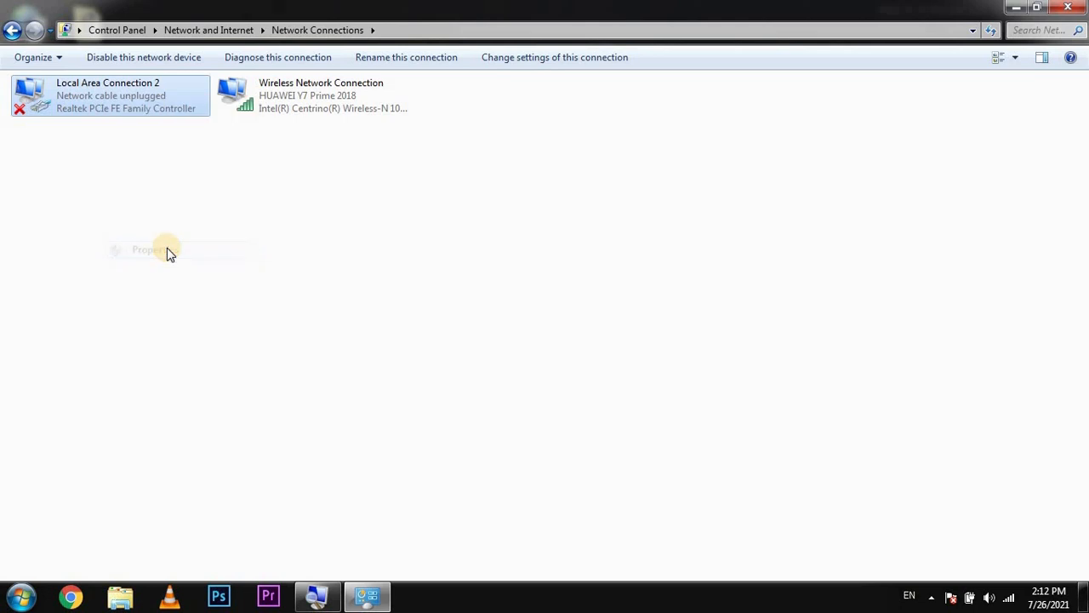
pyautogui.moveTo(187, 75); pyautogui.dragTo(511, 90)
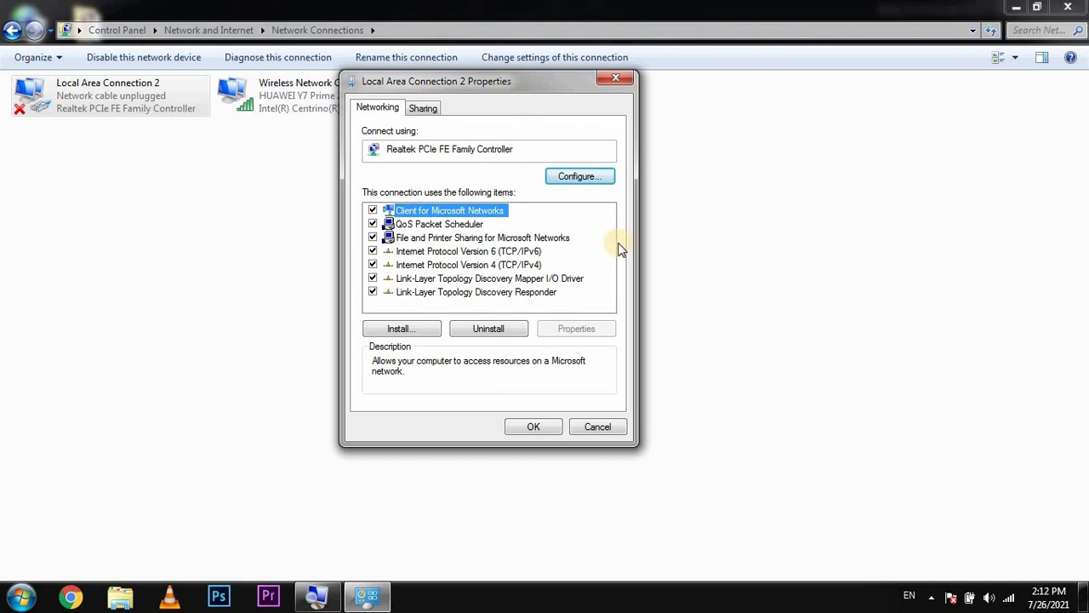
# Open the Internet Protocol Version 4 (TCP/IPv4) properties of the connection and reposition the dialog.
pyautogui.click(433, 252)
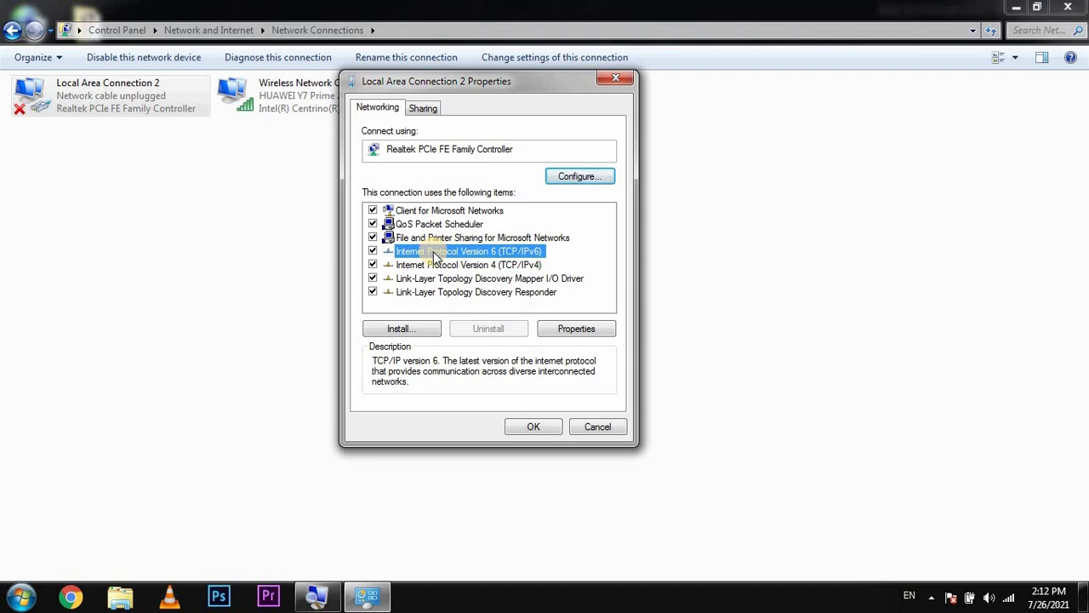
pyautogui.click(448, 266)
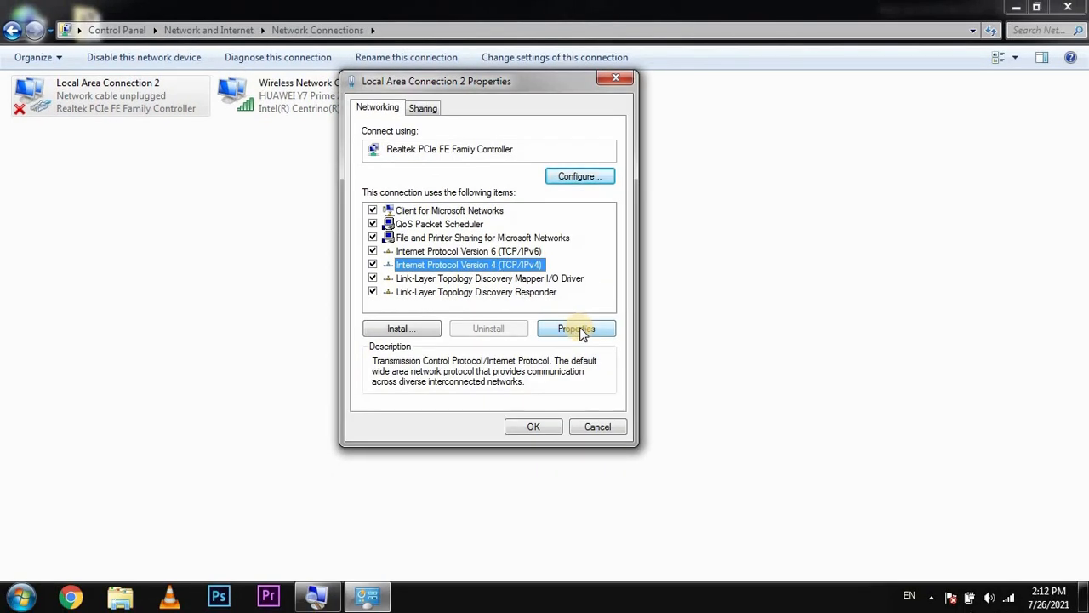
pyautogui.click(581, 332)
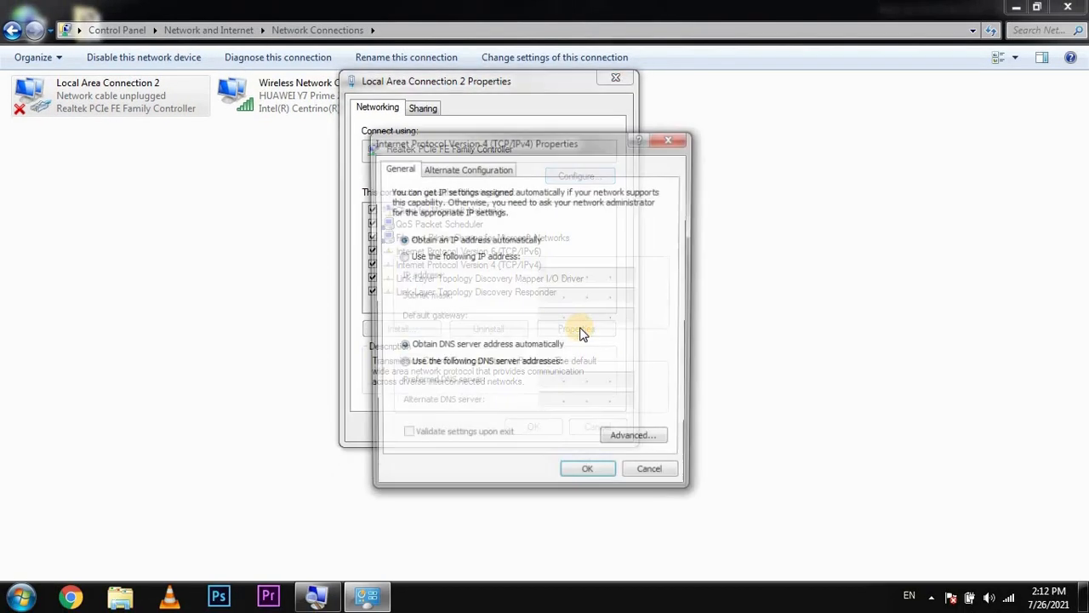
pyautogui.moveTo(574, 145); pyautogui.dragTo(554, 107)
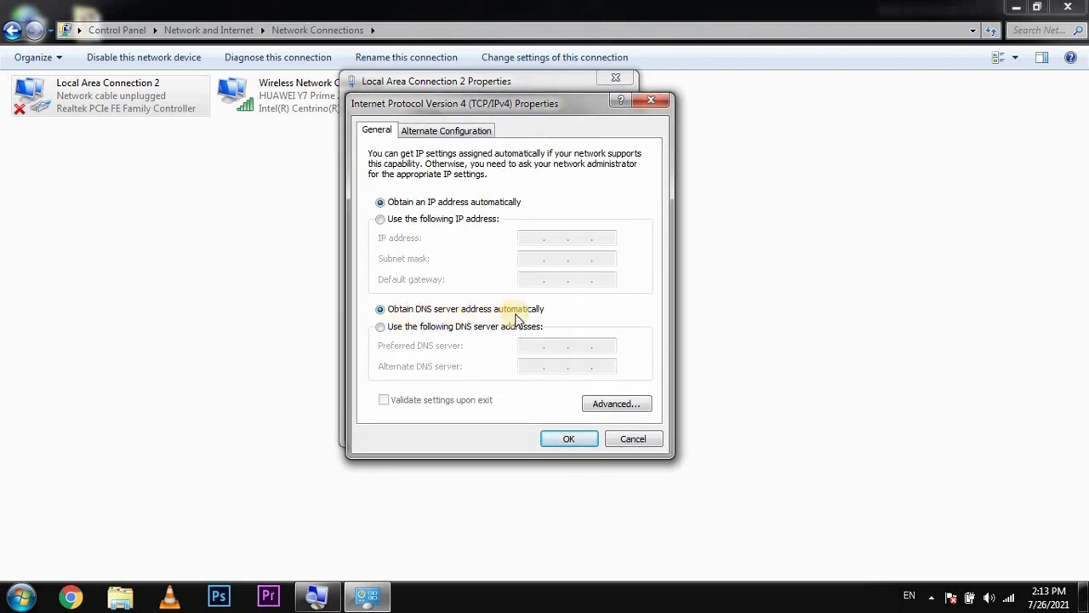
# Set the preferred DNS server to 8.8.8.8 and the alternate to 8.8.4.4, confirm, and close the connection's dialogs and window.
pyautogui.click(380, 327)
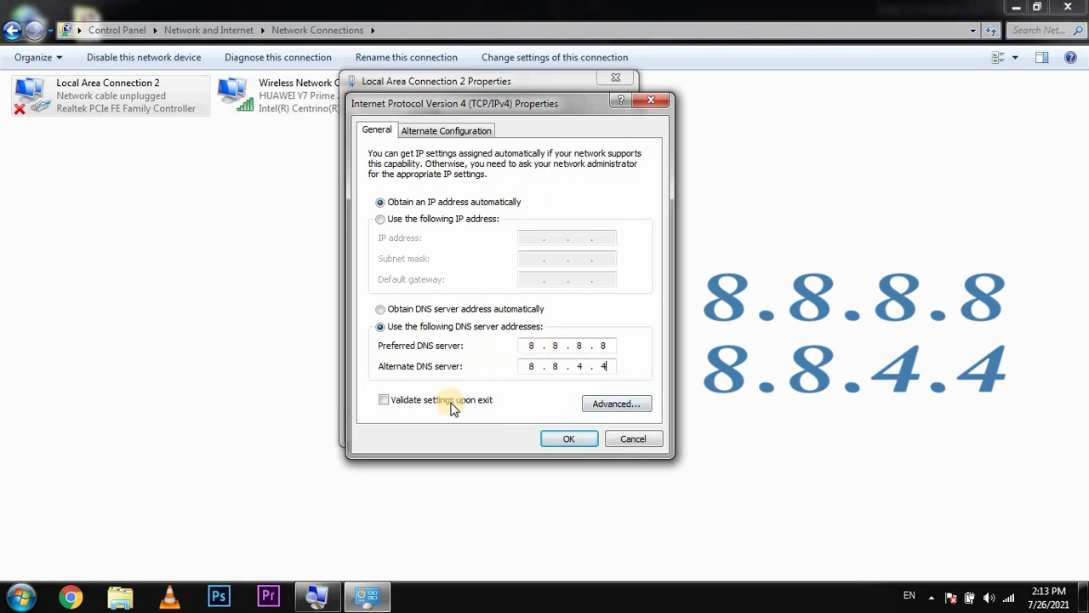
pyautogui.click(565, 439)
pyautogui.click(581, 441)
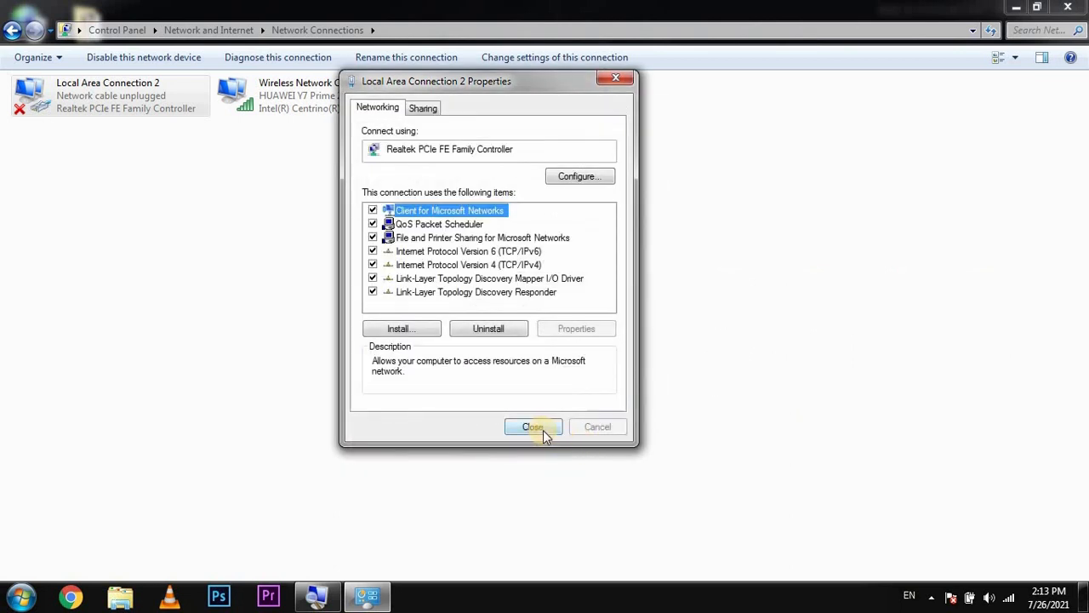
pyautogui.click(532, 426)
pyautogui.click(1068, 7)
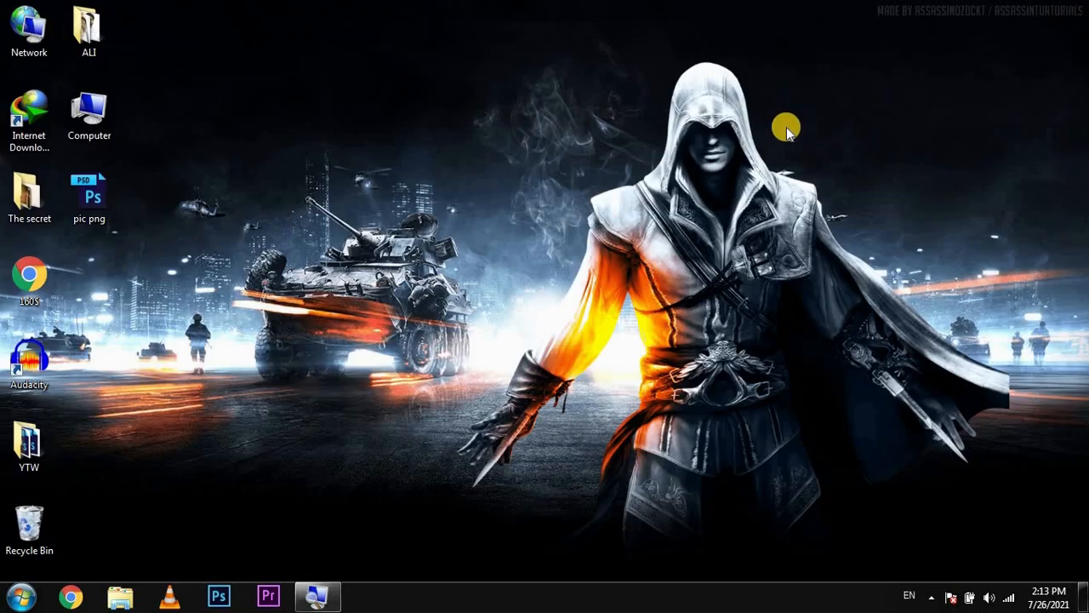
# Refresh the desktop three times.
pyautogui.rightClick(429, 195)
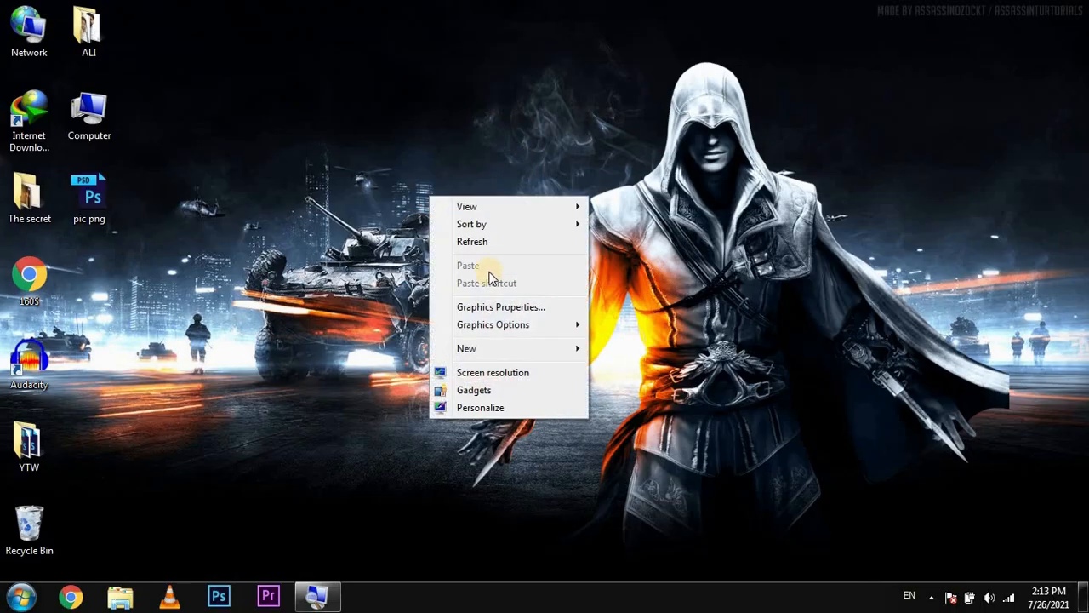
pyautogui.click(480, 244)
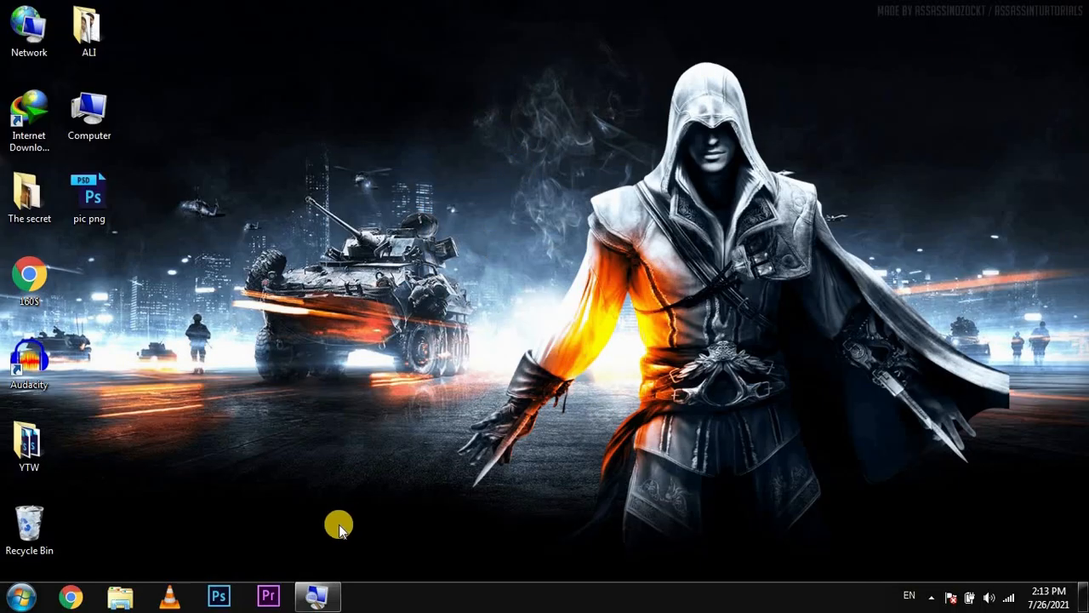
pyautogui.rightClick(411, 183)
pyautogui.click(451, 228)
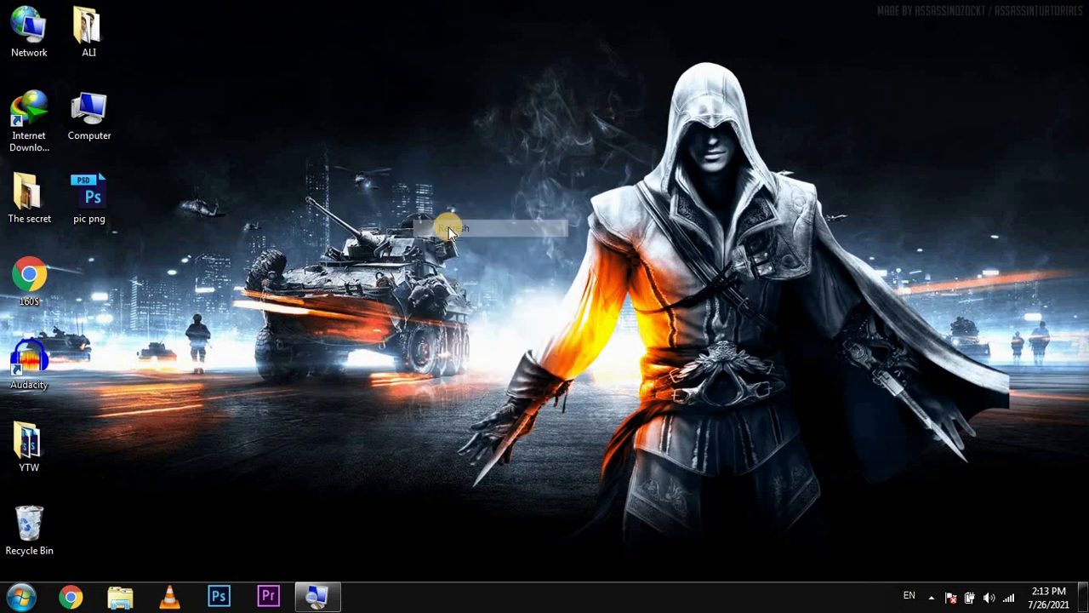
pyautogui.rightClick(430, 183)
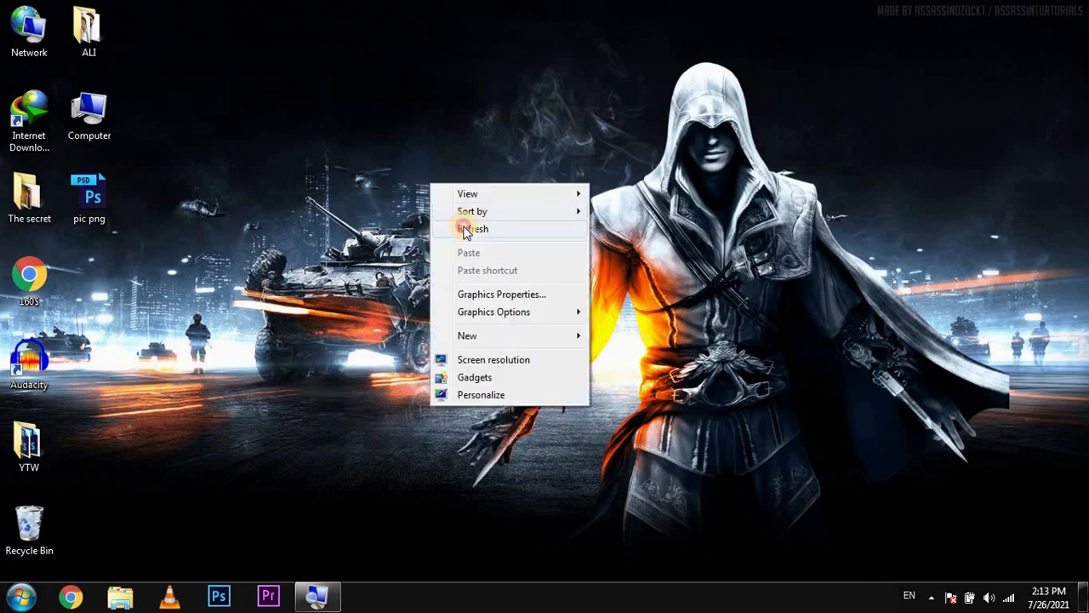
pyautogui.click(462, 226)
# Search for "control" to open Control Panel and maximize its window.
pyautogui.click(23, 596)
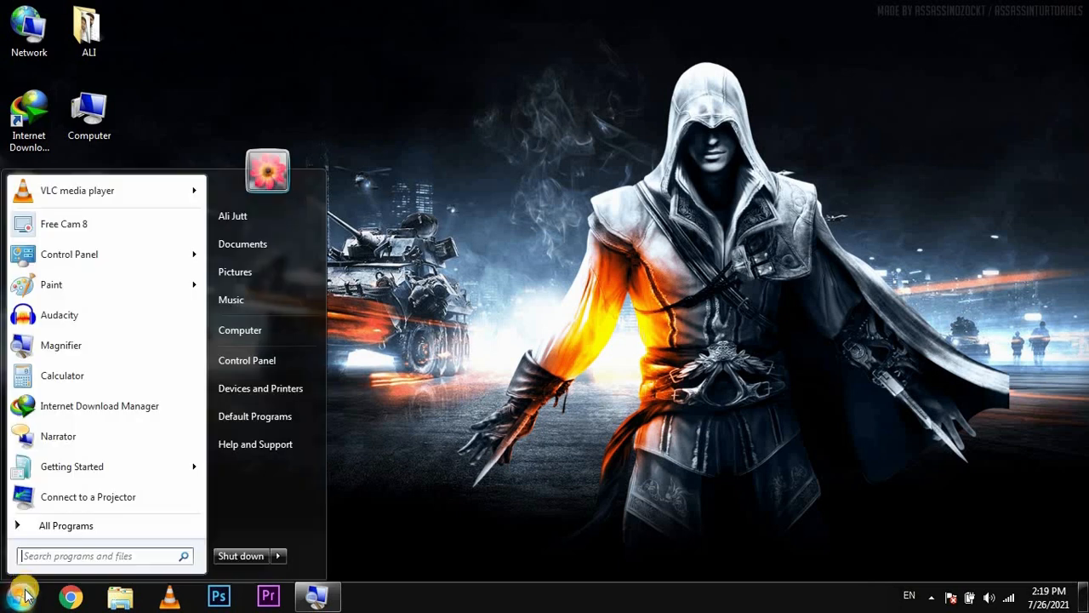
pyautogui.click(25, 555)
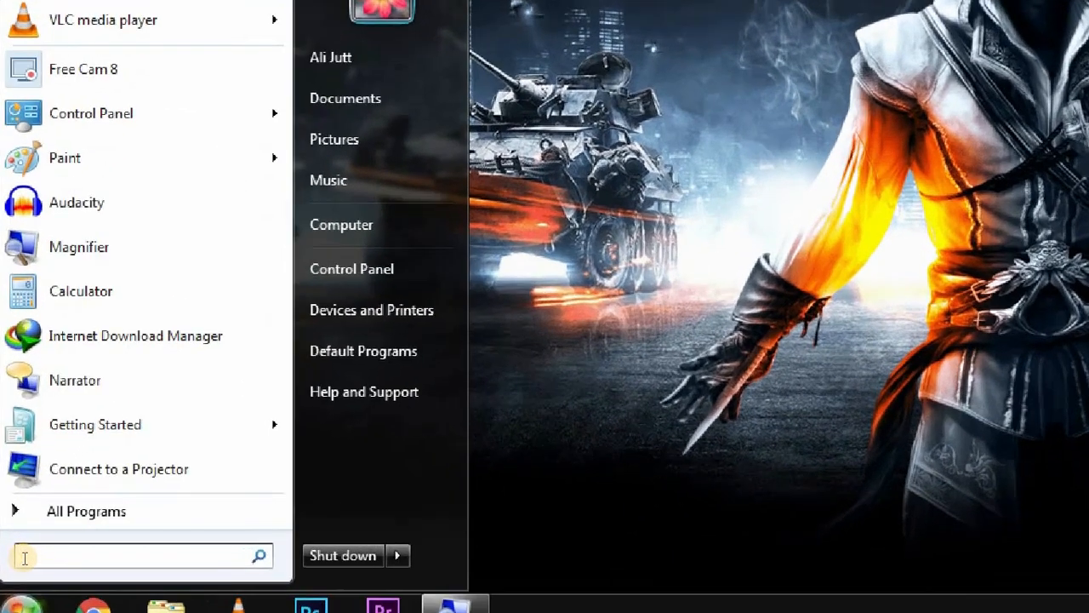
pyautogui.write('rontrol')
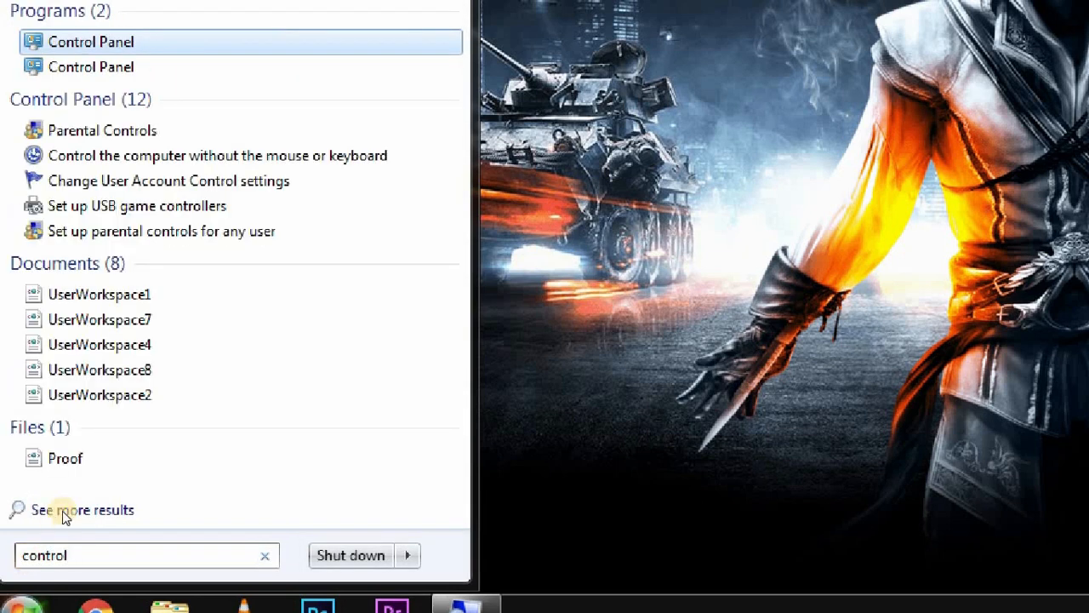
pyautogui.press('Down')
pyautogui.press('Up')
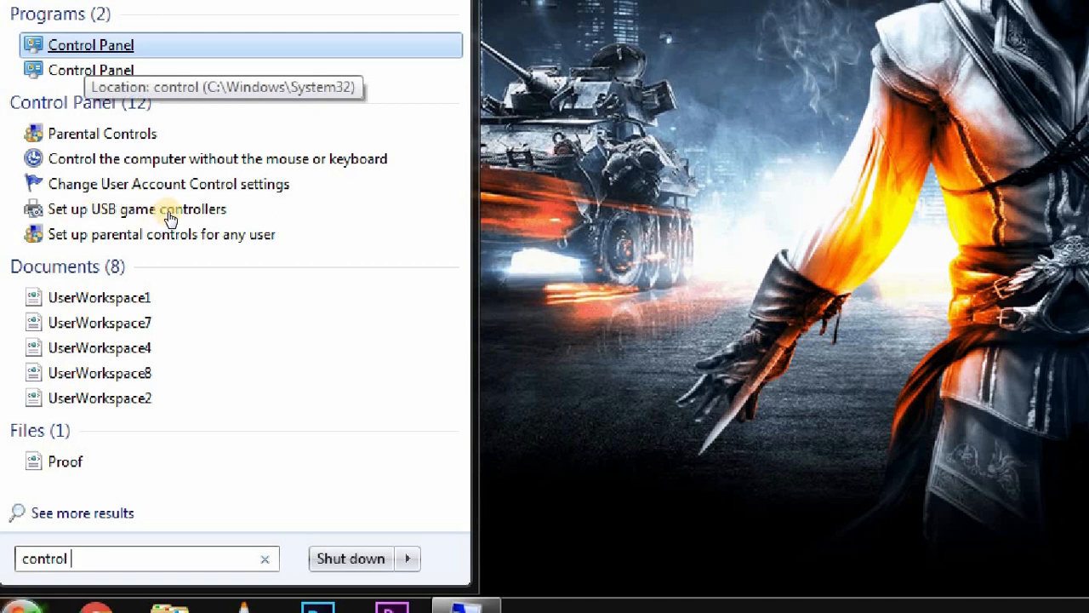
pyautogui.press('Return')
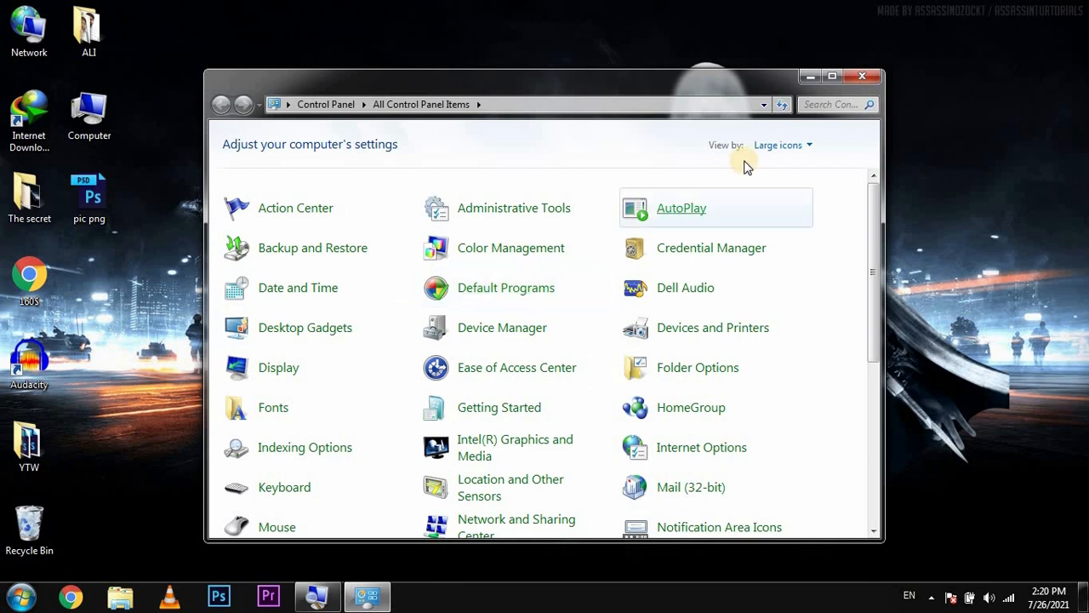
pyautogui.click(832, 76)
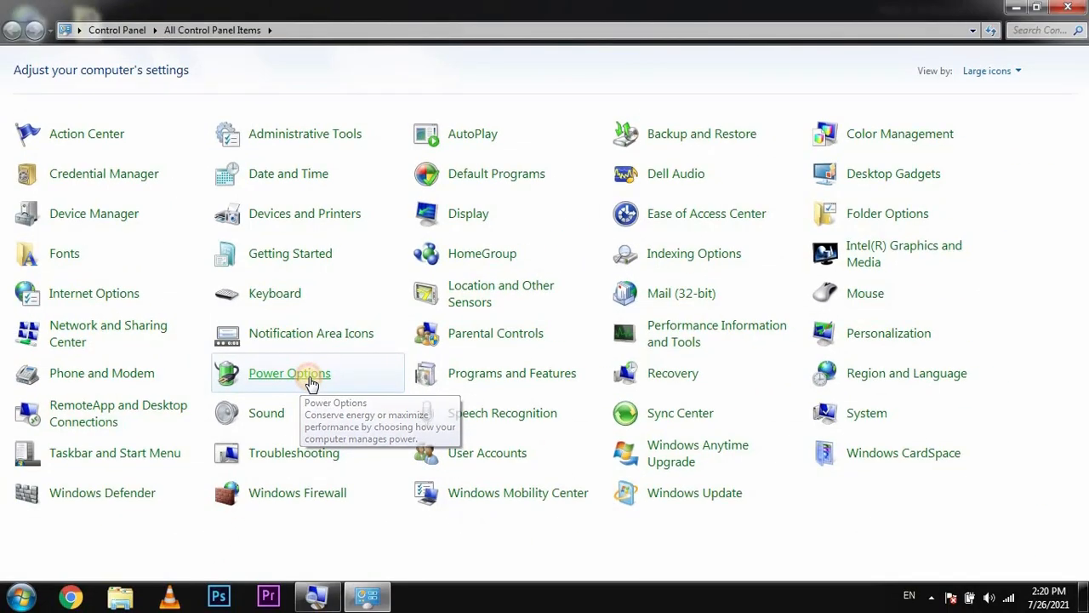
# Select the High performance plan in Power Options and open its advanced power settings, moving the dialog up slightly.
pyautogui.click(311, 379)
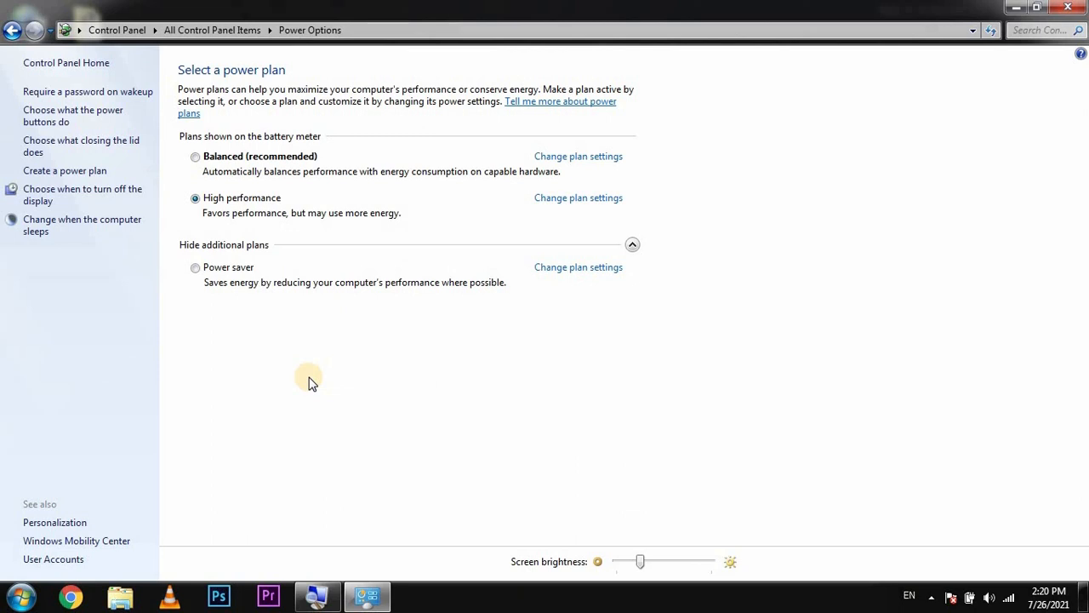
pyautogui.click(196, 199)
pyautogui.click(583, 202)
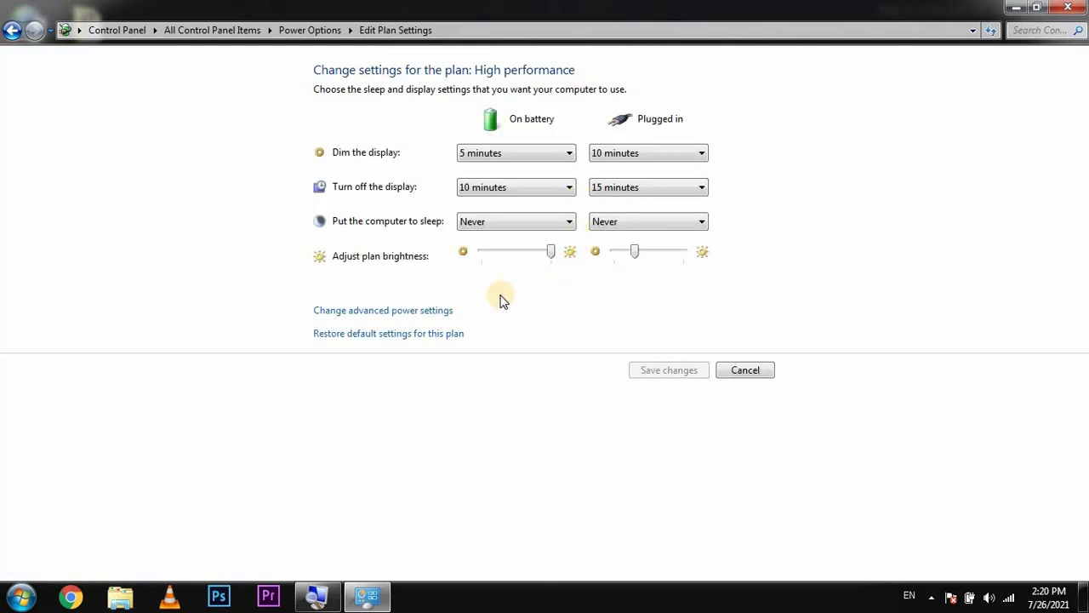
pyautogui.click(428, 312)
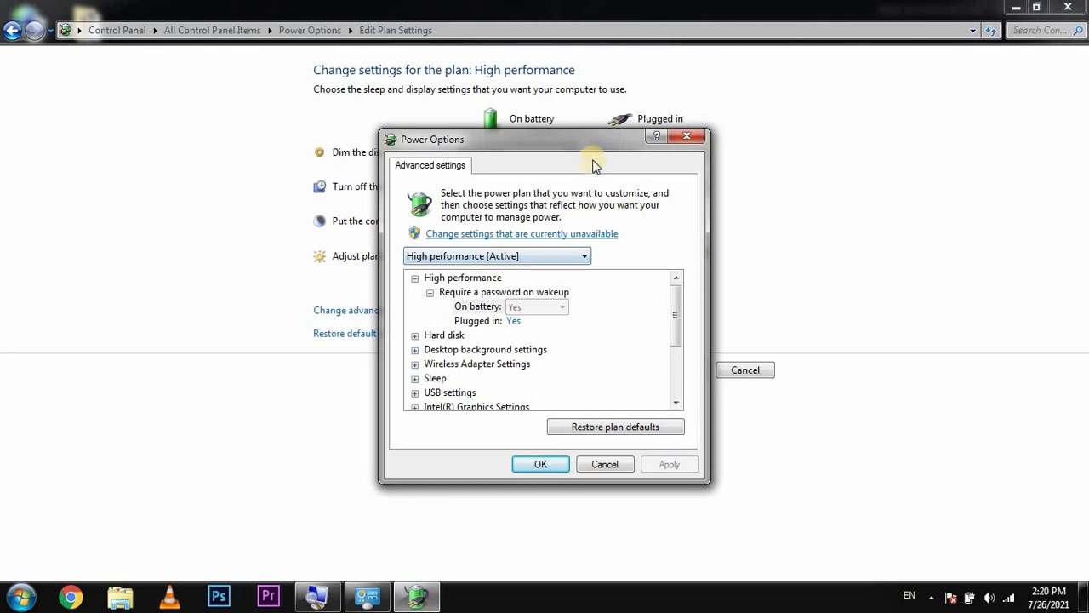
pyautogui.moveTo(590, 145); pyautogui.dragTo(585, 110)
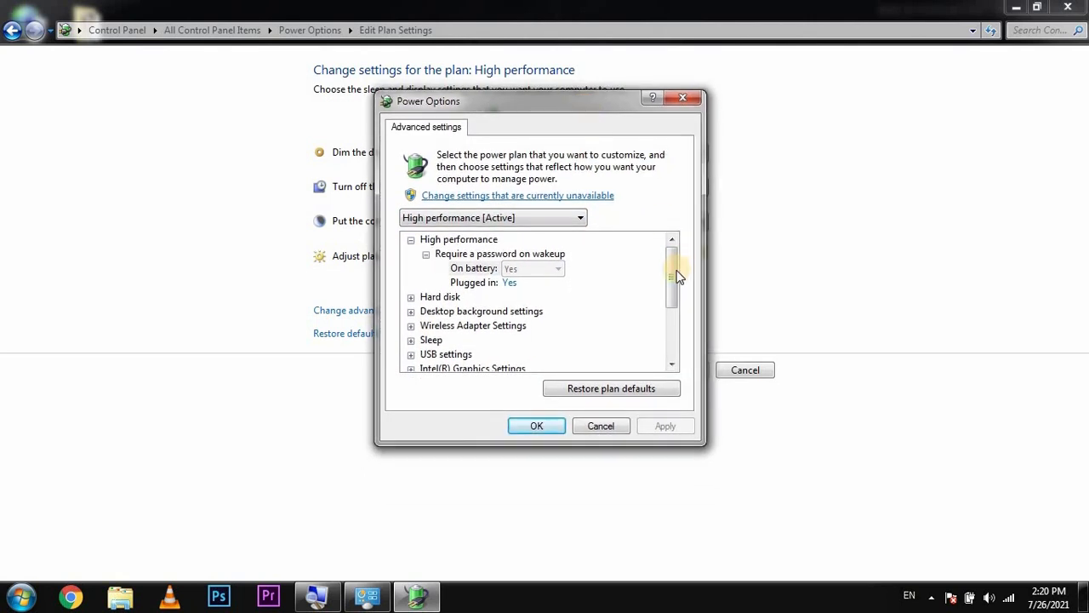
# Set the wireless adapter's Power Saving Mode on battery to Maximum Performance.
pyautogui.click(485, 327)
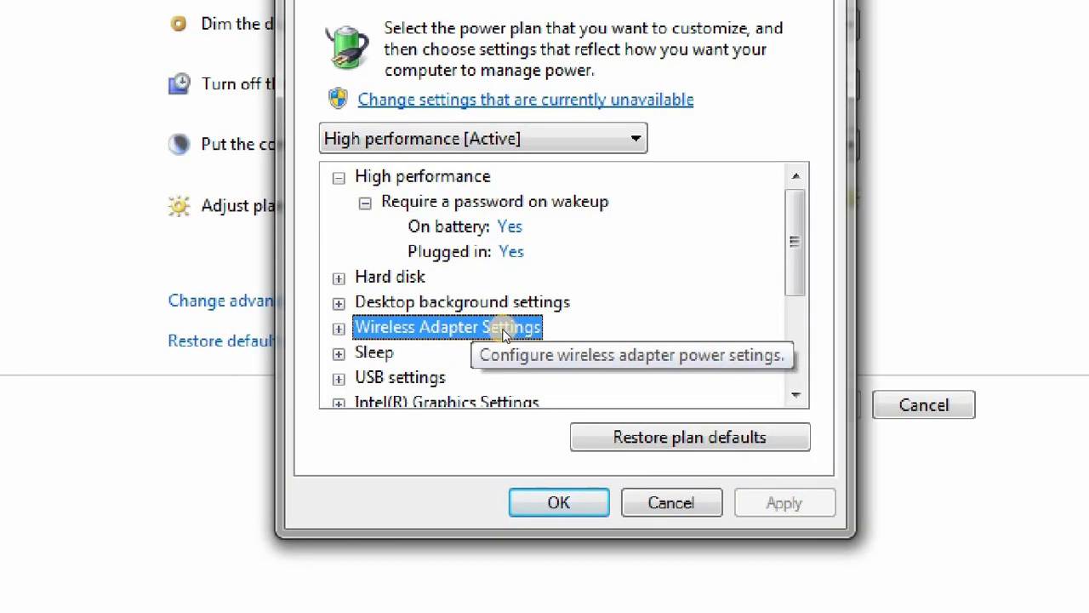
pyautogui.doubleClick(412, 330)
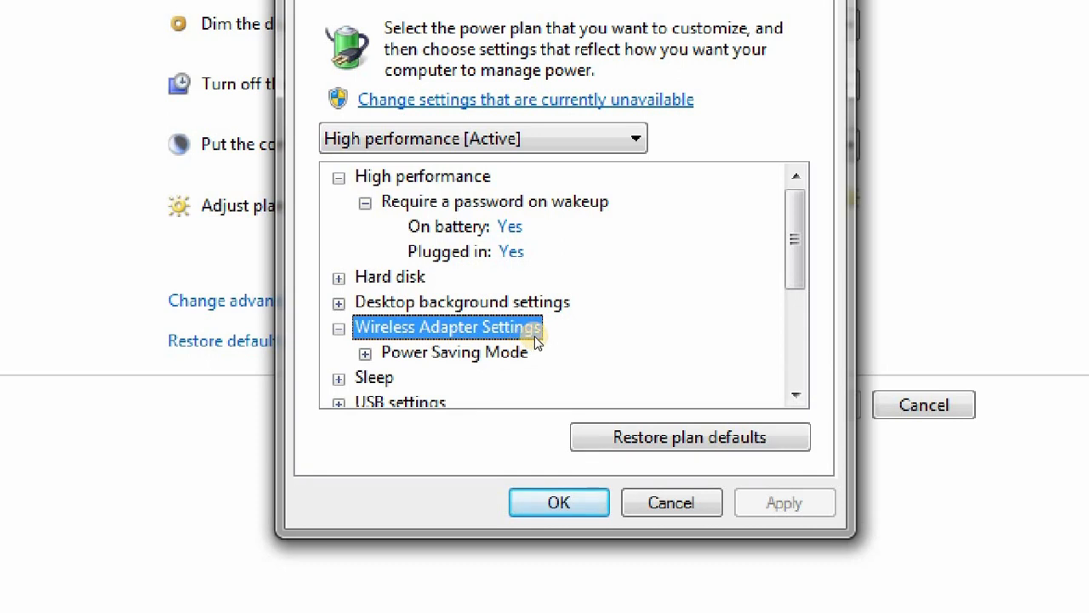
pyautogui.doubleClick(424, 342)
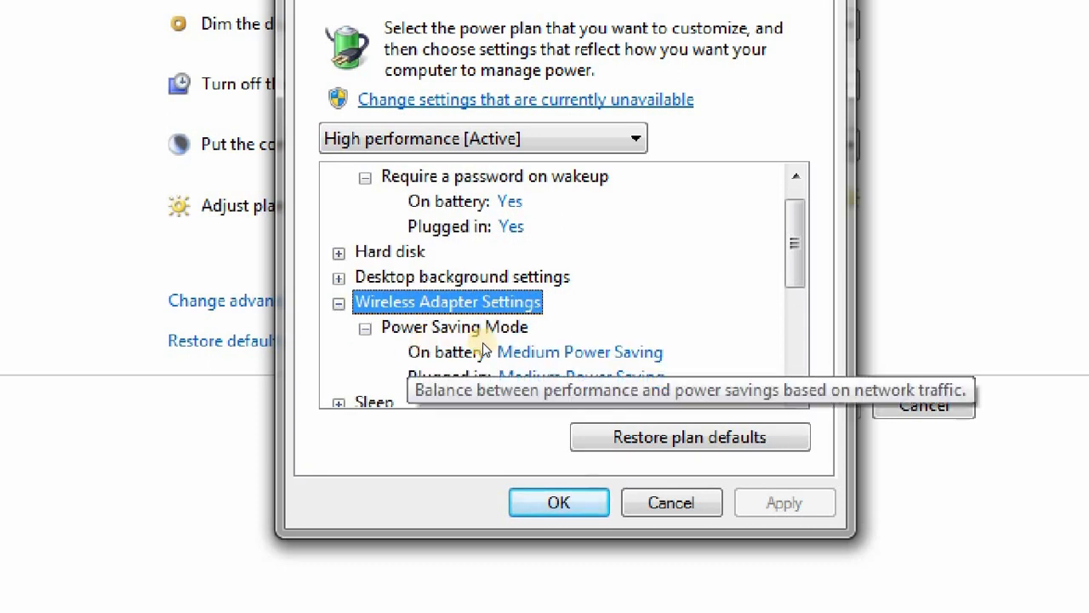
pyautogui.click(568, 341)
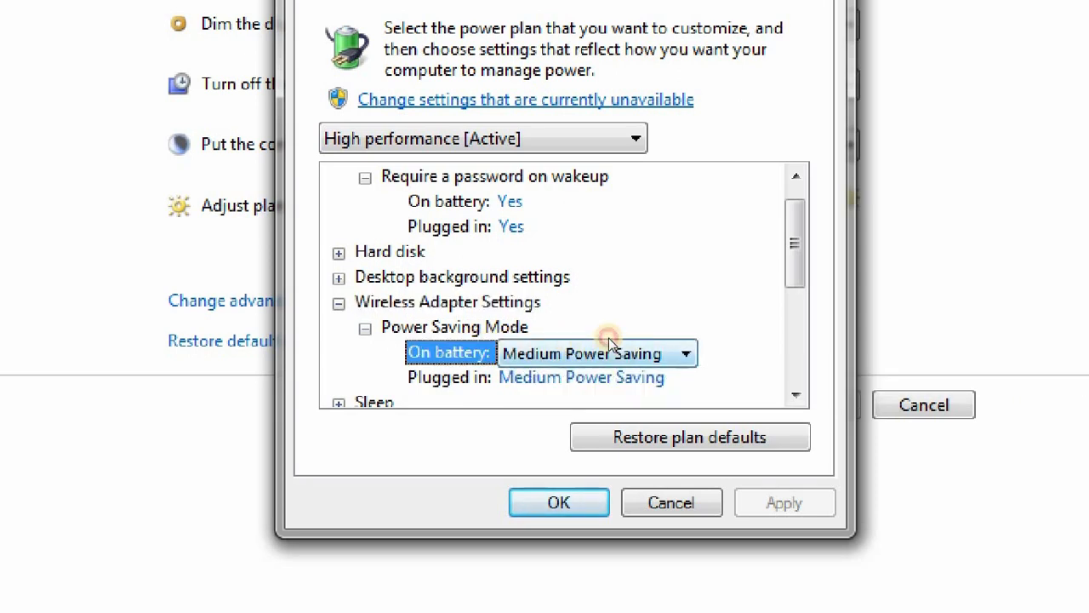
pyautogui.click(609, 345)
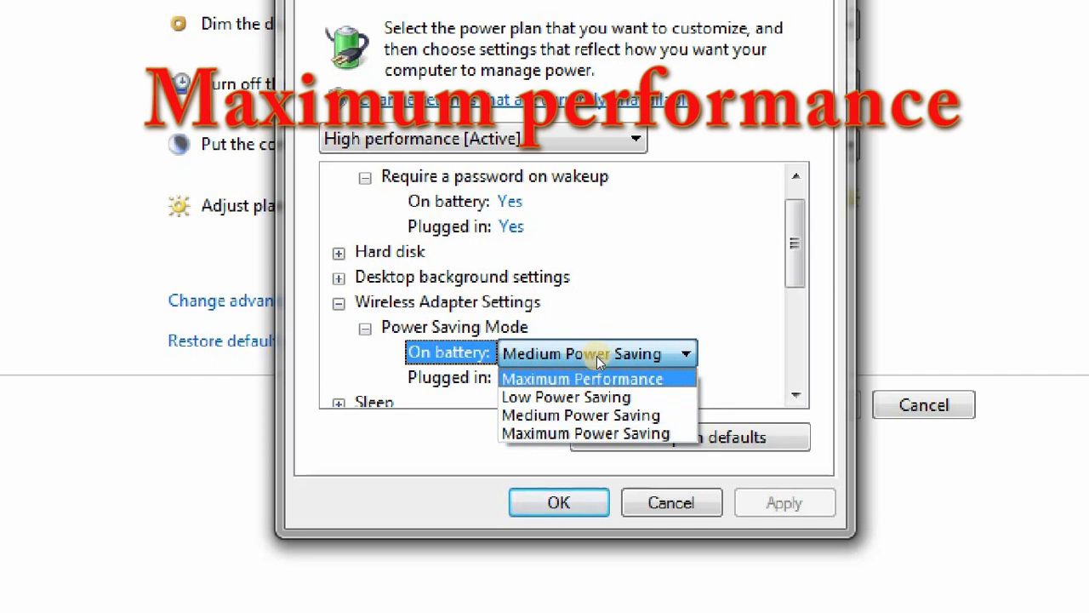
pyautogui.click(599, 362)
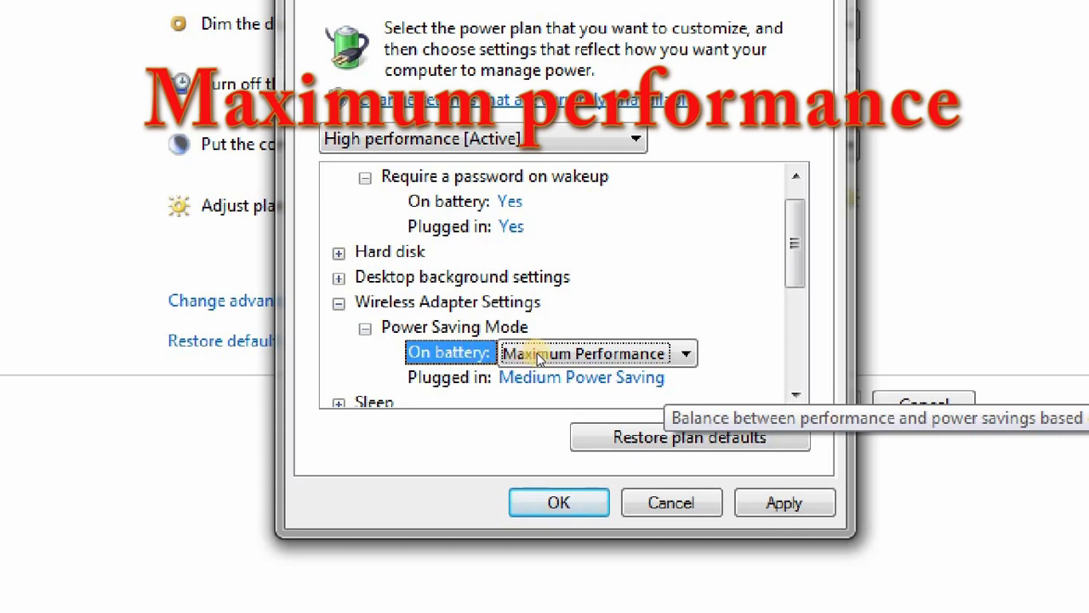
# Set the wireless adapter's Power Saving Mode when plugged in to Maximum Performance and apply the advanced power settings.
pyautogui.press('Down')
pyautogui.hotkey('alt', 'Down')
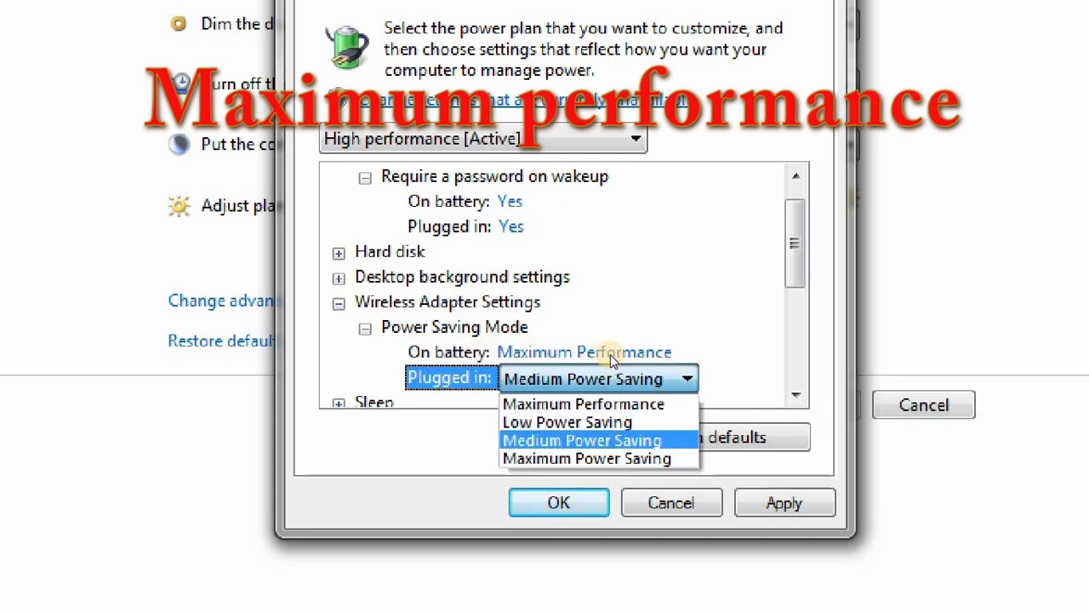
pyautogui.press('Up')
pyautogui.press('Up')
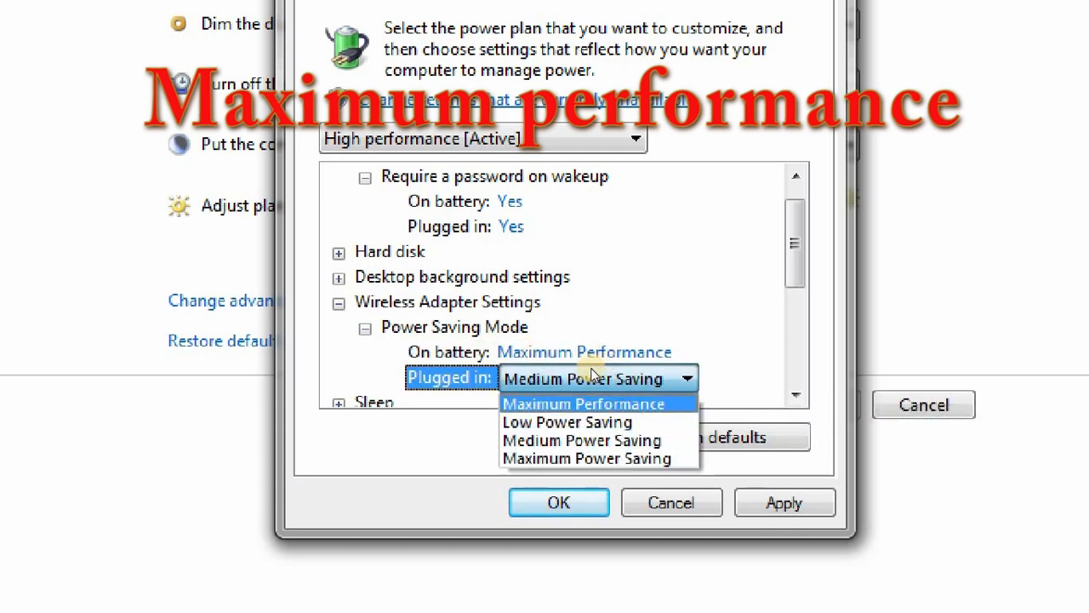
pyautogui.press('Return')
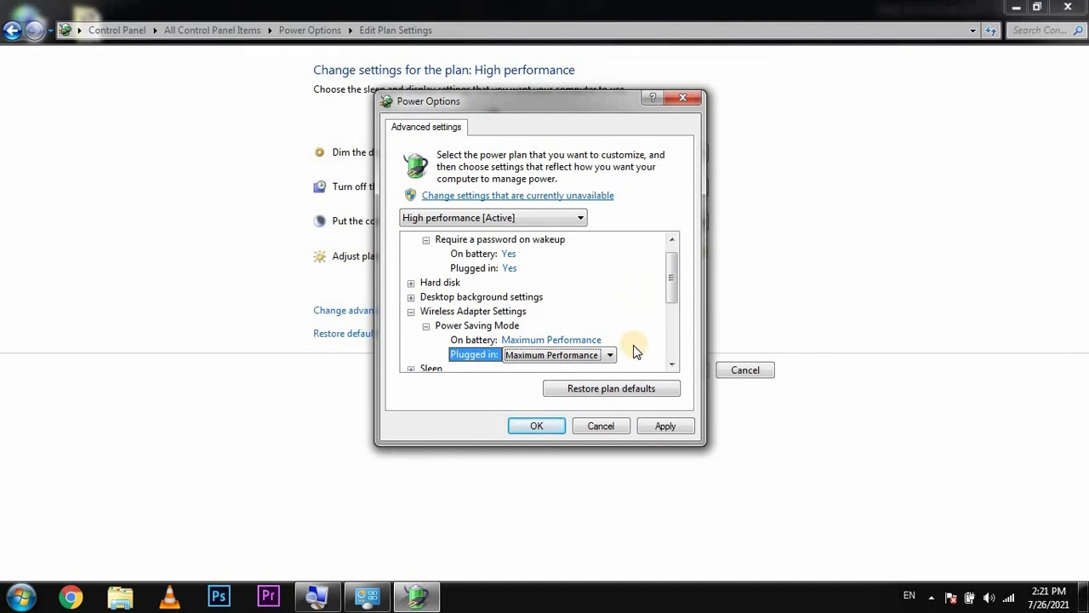
pyautogui.click(671, 425)
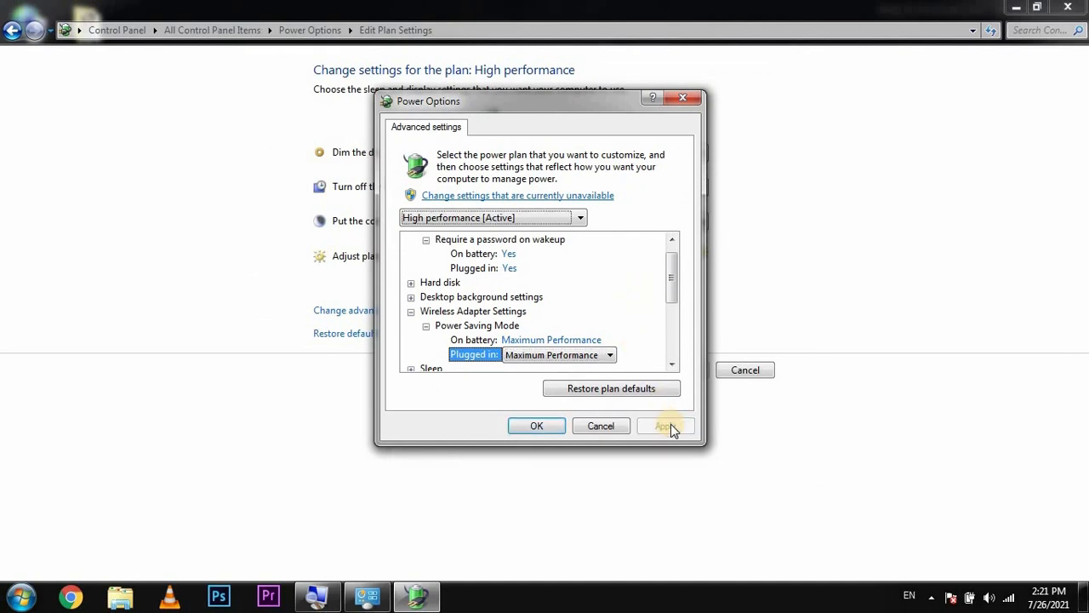
pyautogui.click(551, 430)
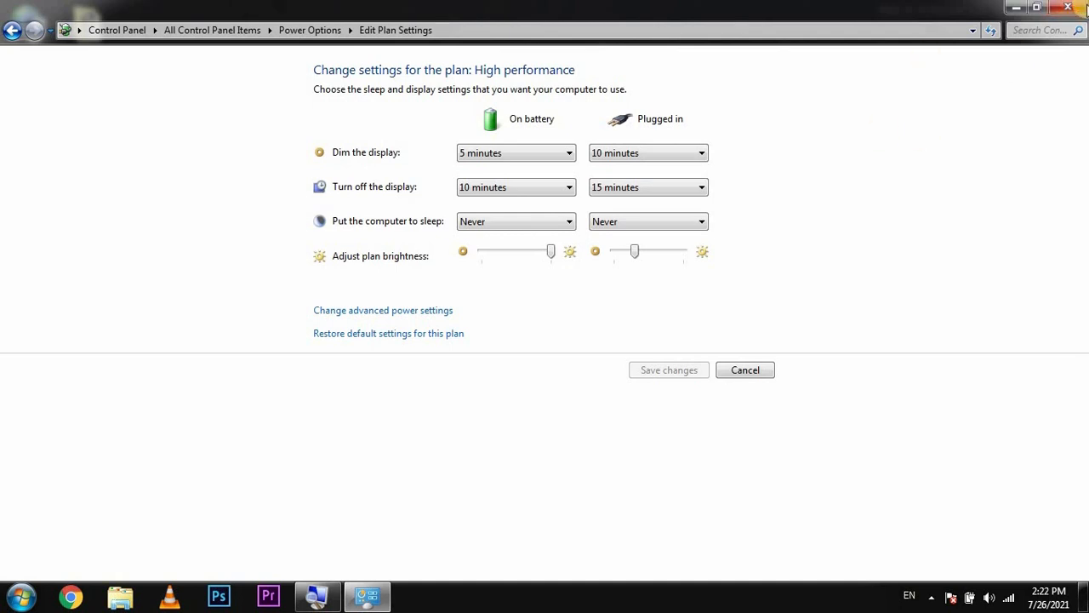
# Close the power plan settings window and refresh the desktop.
pyautogui.click(1068, 7)
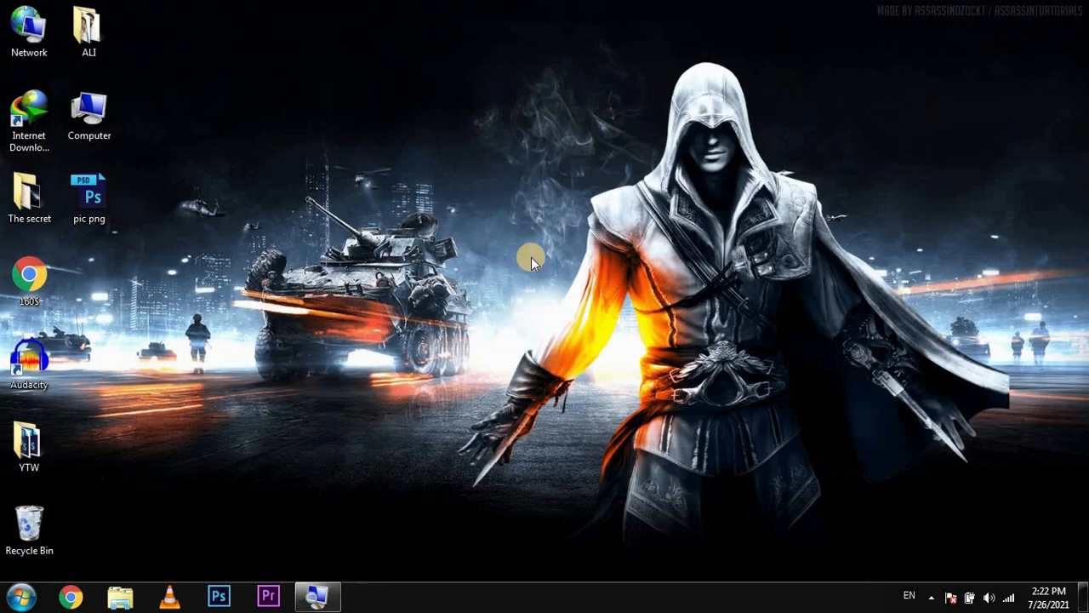
pyautogui.rightClick(531, 257)
pyautogui.click(576, 305)
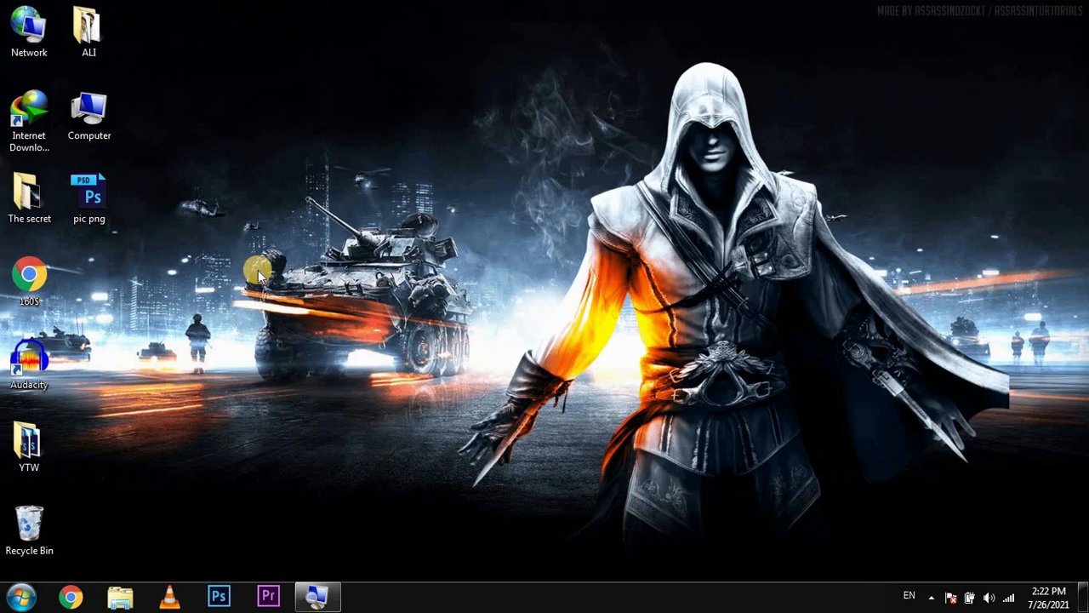
# Search for "device" to open Device Manager, reposition its window, and select the Network adapters category.
pyautogui.click(21, 595)
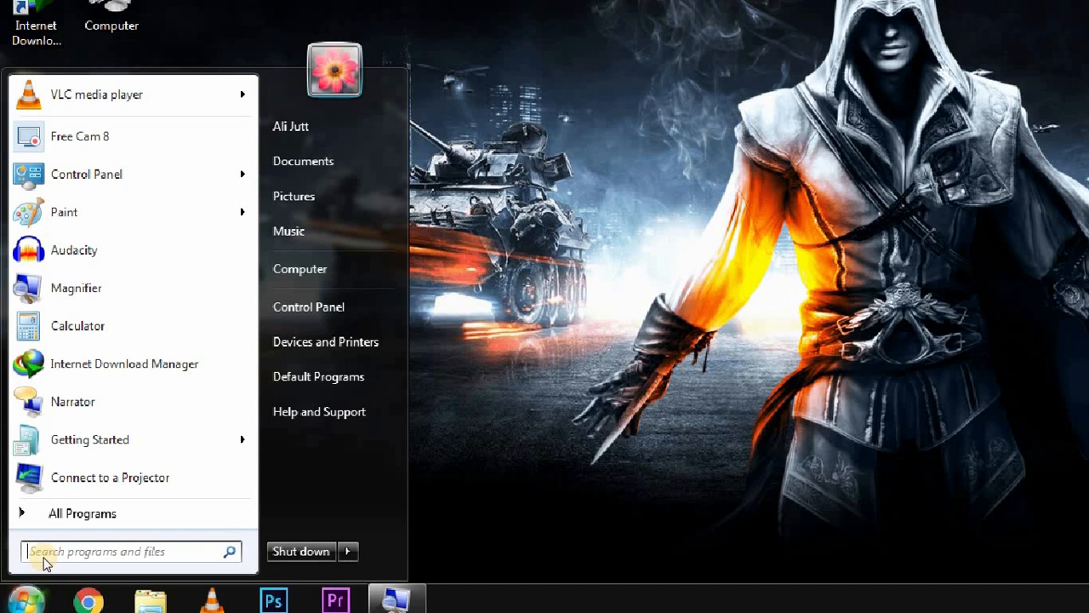
pyautogui.write('device')
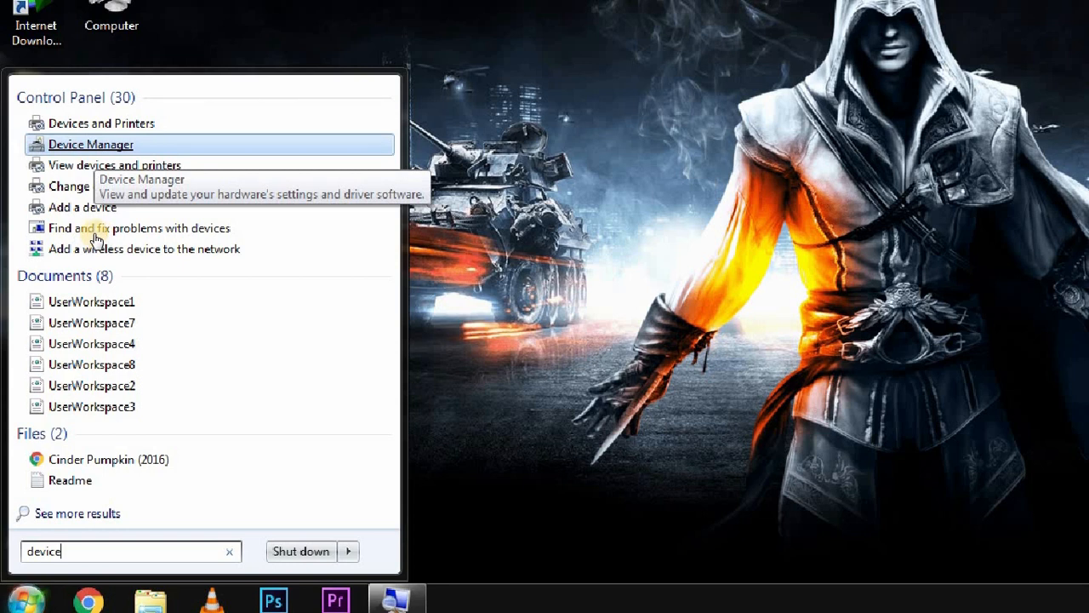
pyautogui.press('Return')
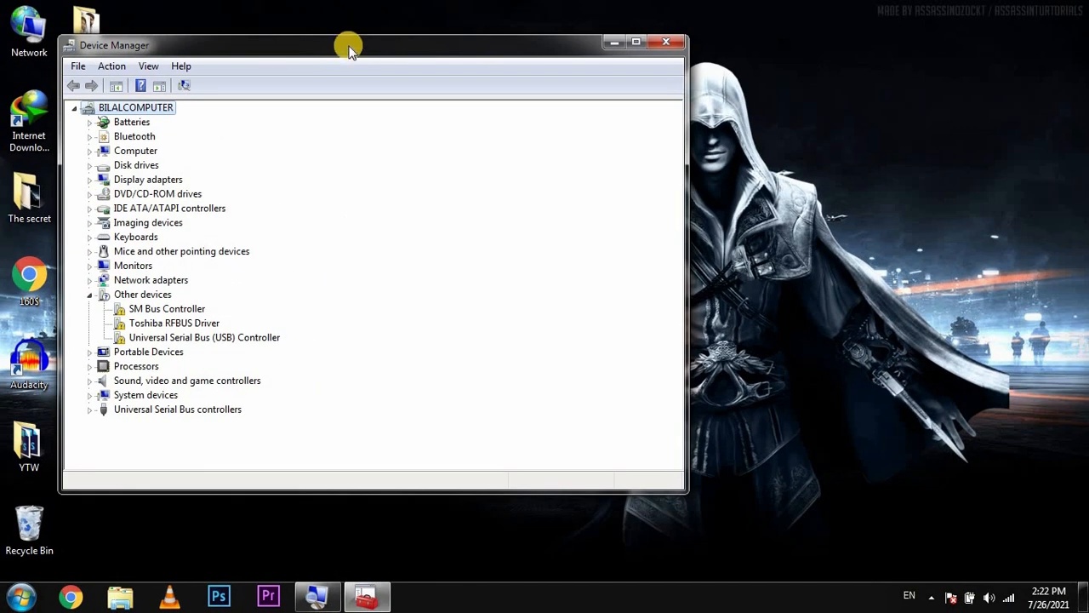
pyautogui.moveTo(348, 41); pyautogui.dragTo(528, 50)
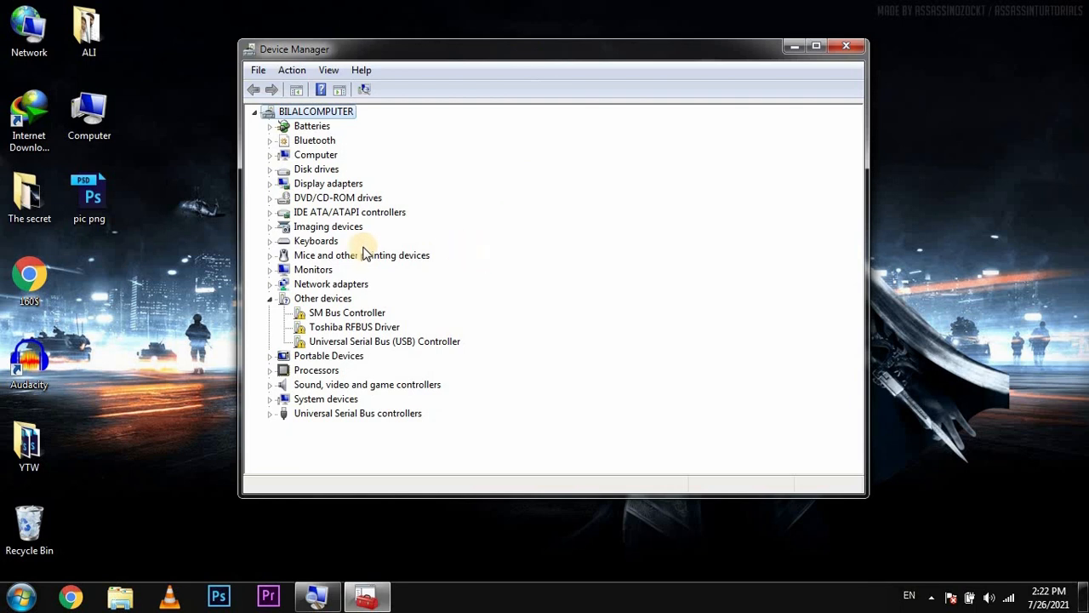
pyautogui.click(336, 289)
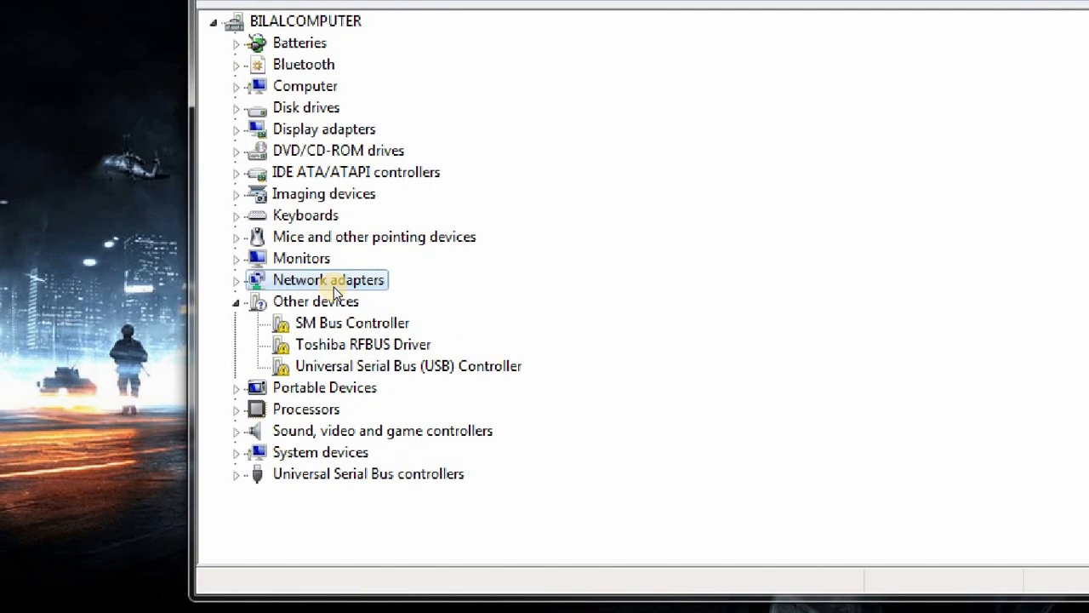
# Expand the network adapters and open the driver properties of the Intel(R) Centrino(R) Wireless-N 1030.
pyautogui.doubleClick(268, 284)
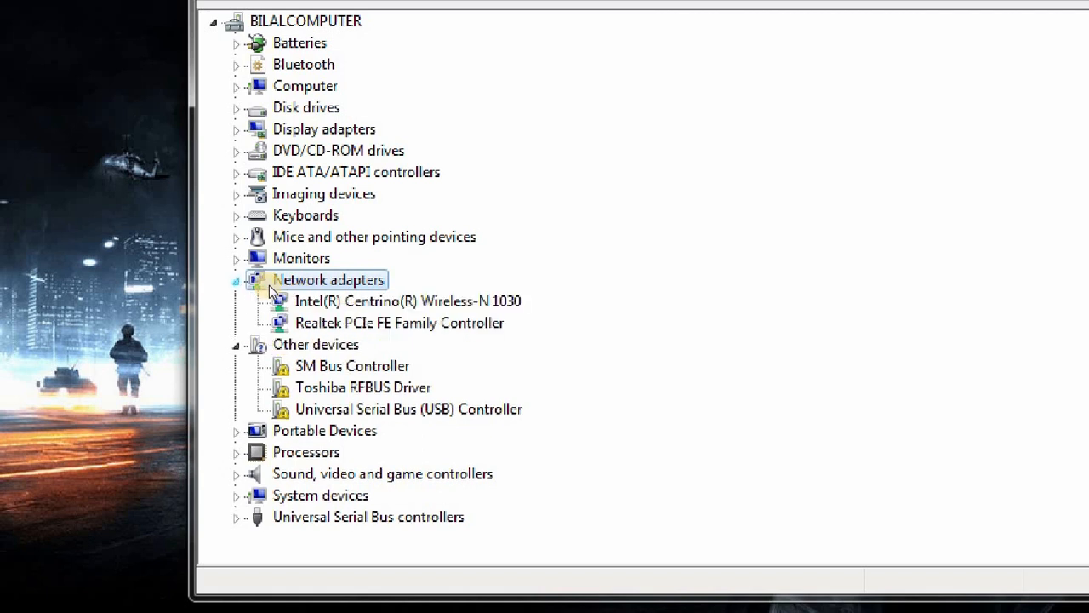
pyautogui.click(387, 303)
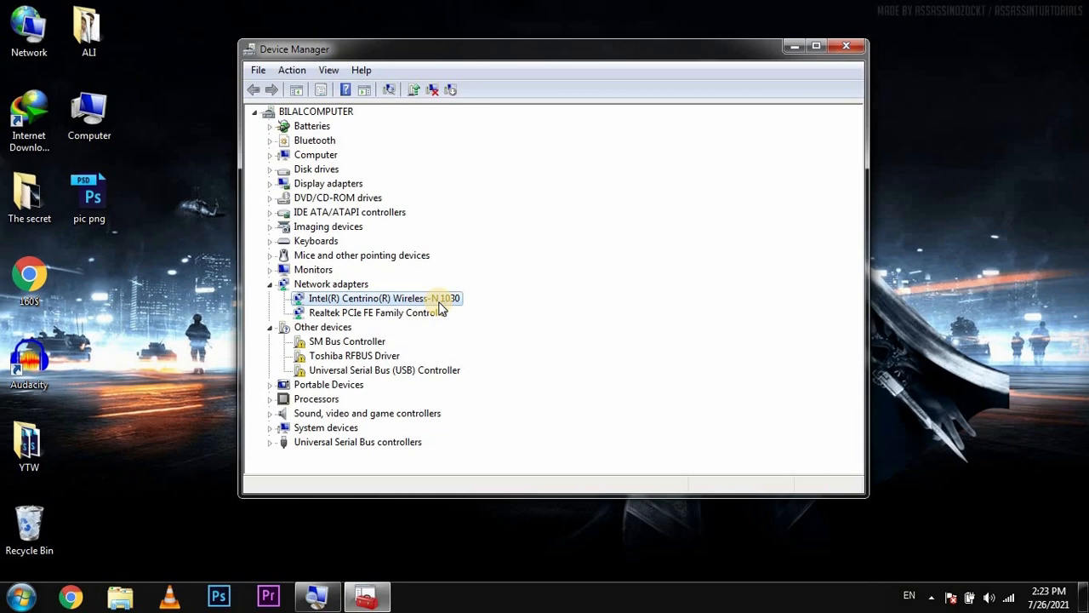
pyautogui.rightClick(489, 305)
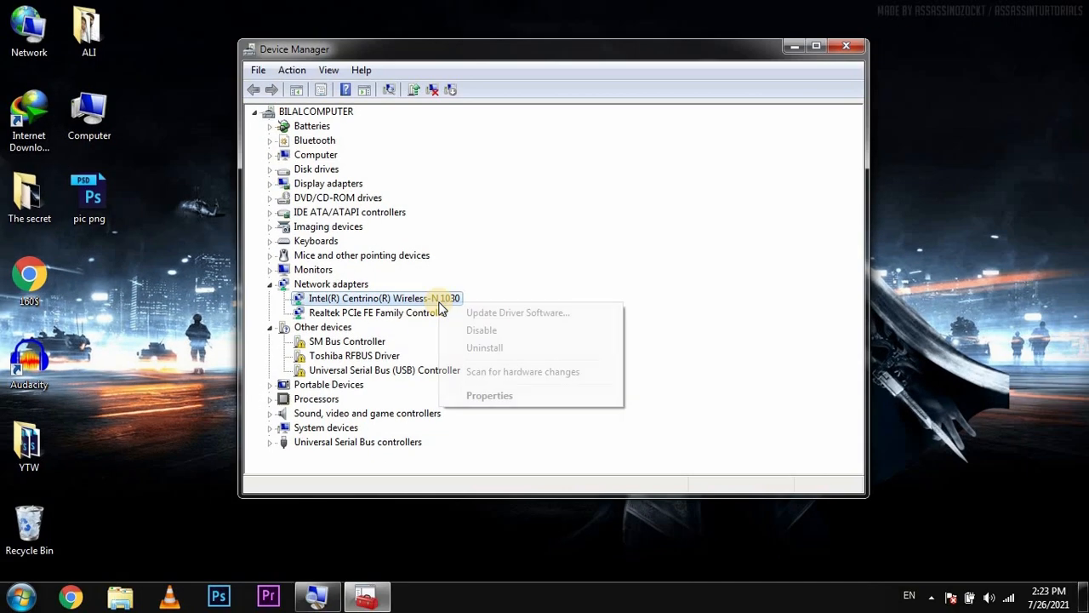
pyautogui.click(498, 396)
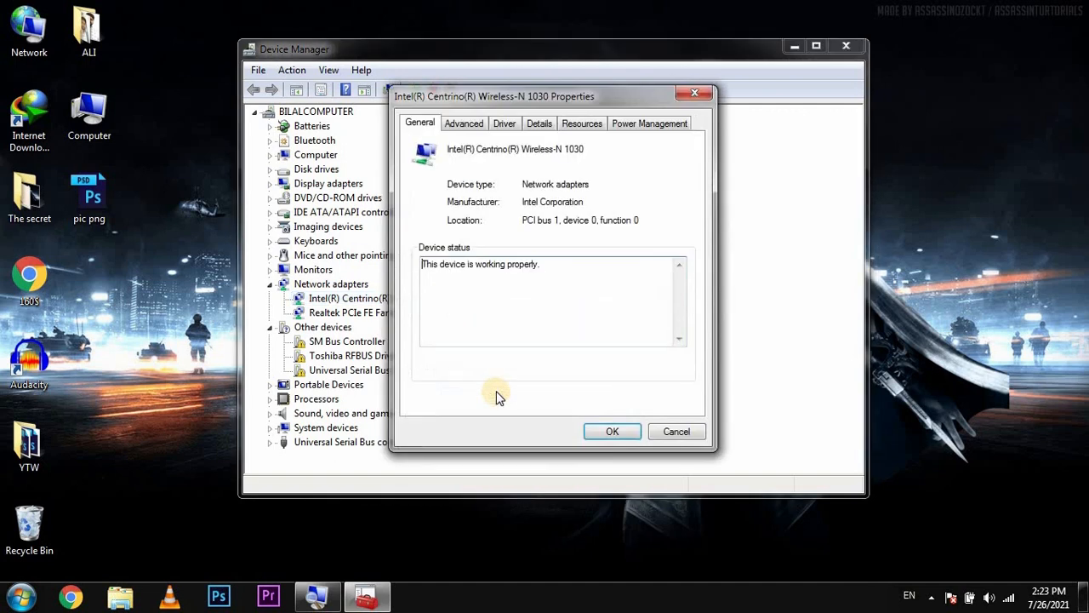
pyautogui.click(507, 125)
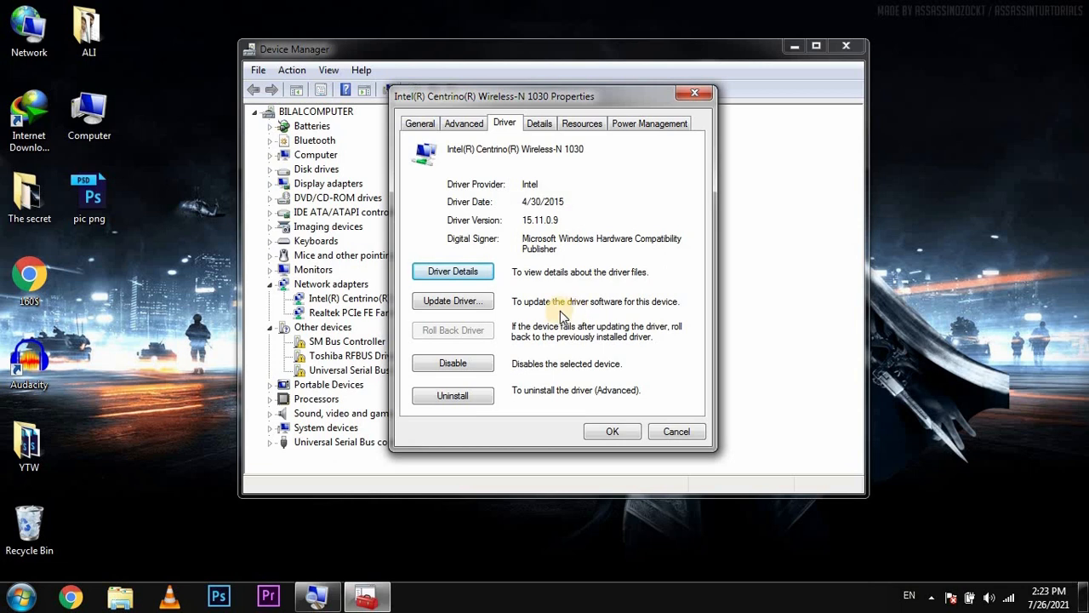
# Search automatically for updated driver software for the wireless adapter and close the update wizard.
pyautogui.click(470, 304)
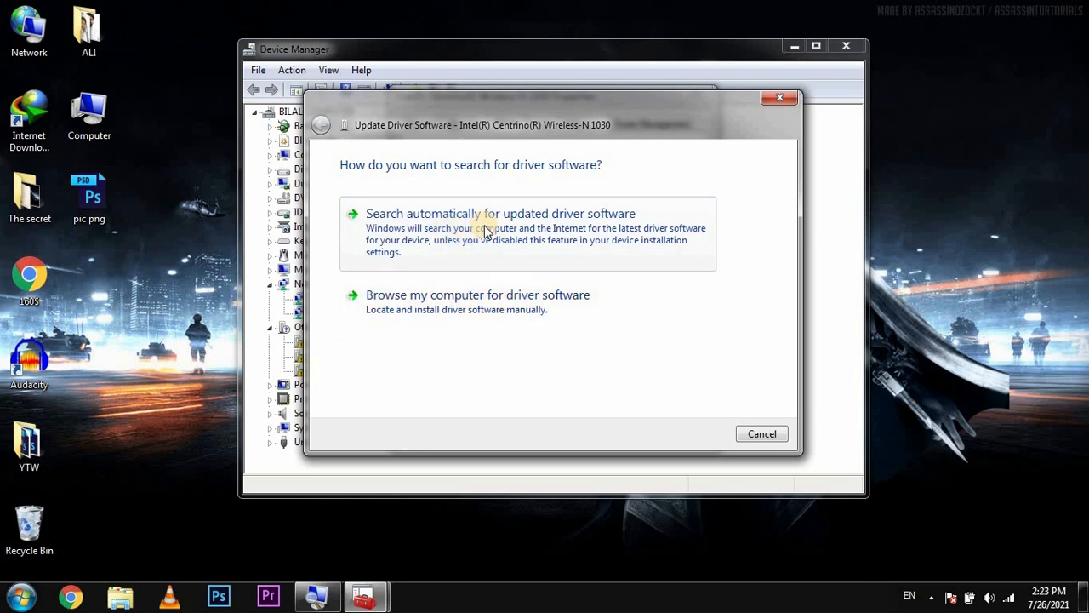
pyautogui.click(560, 226)
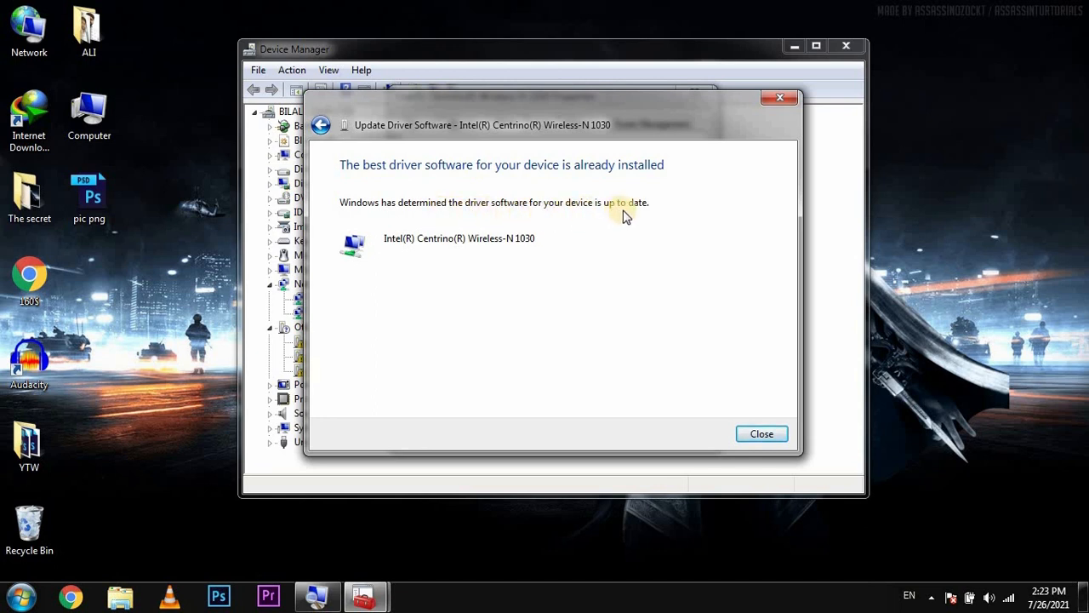
pyautogui.click(756, 436)
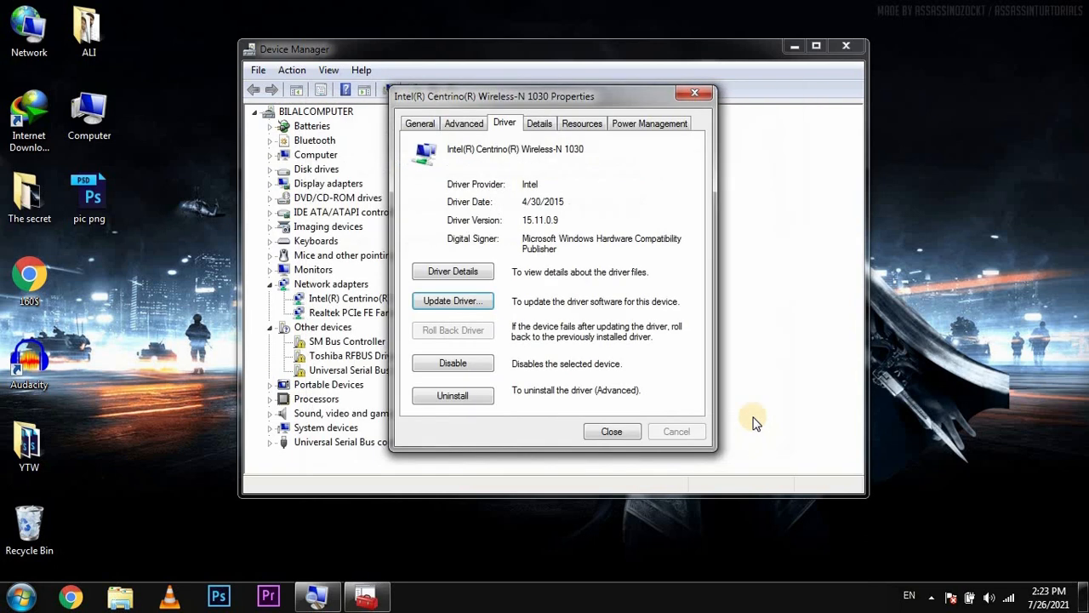
# Close the wireless adapter's properties and Device Manager, and refresh the desktop.
pyautogui.click(700, 98)
pyautogui.click(845, 45)
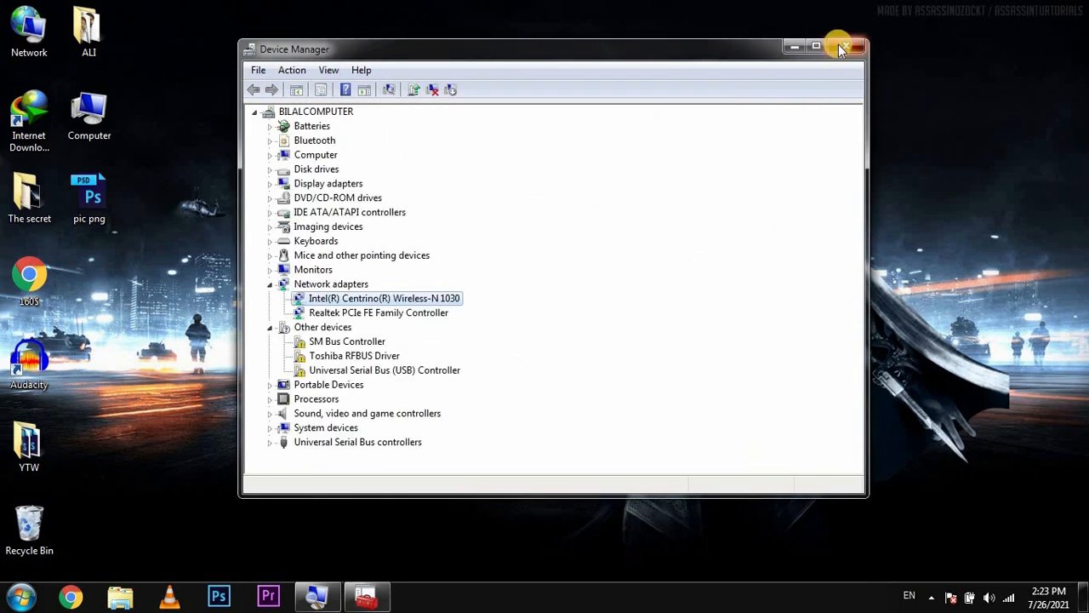
pyautogui.rightClick(727, 128)
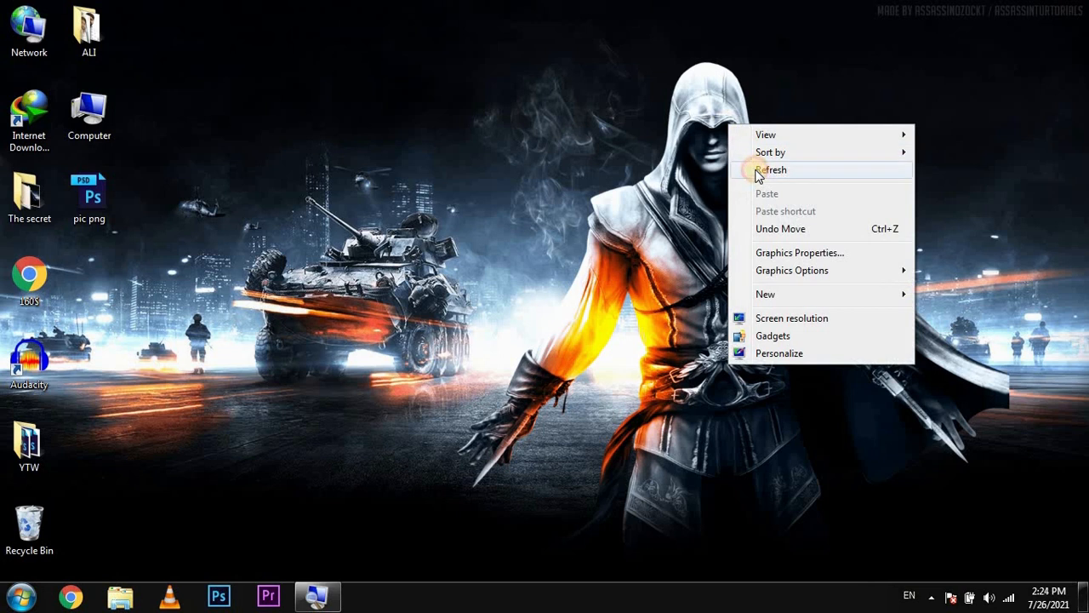
pyautogui.click(757, 163)
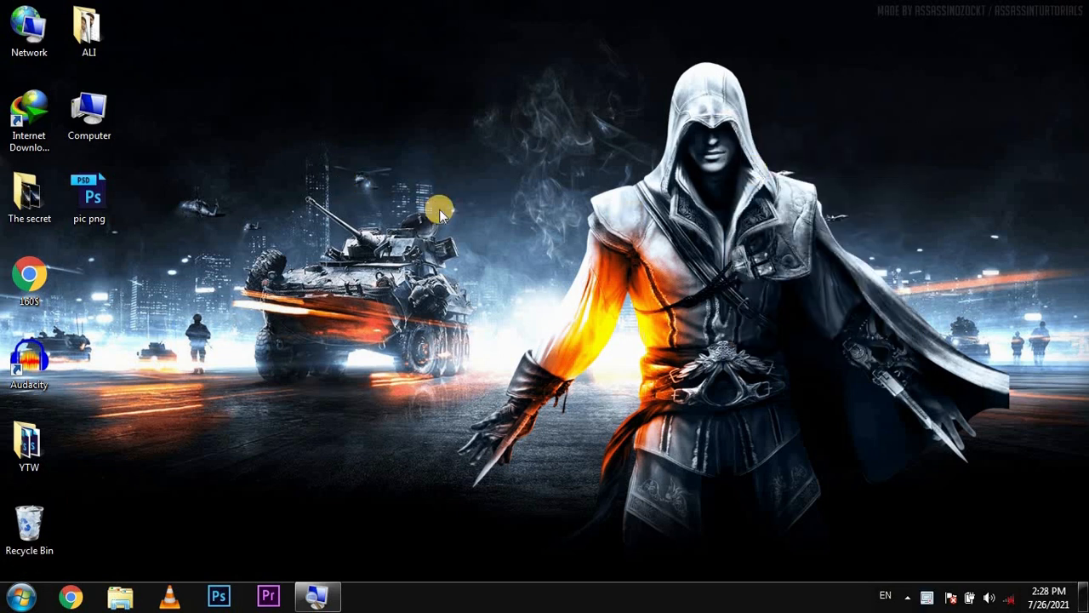
pyautogui.rightClick(533, 152)
pyautogui.click(569, 197)
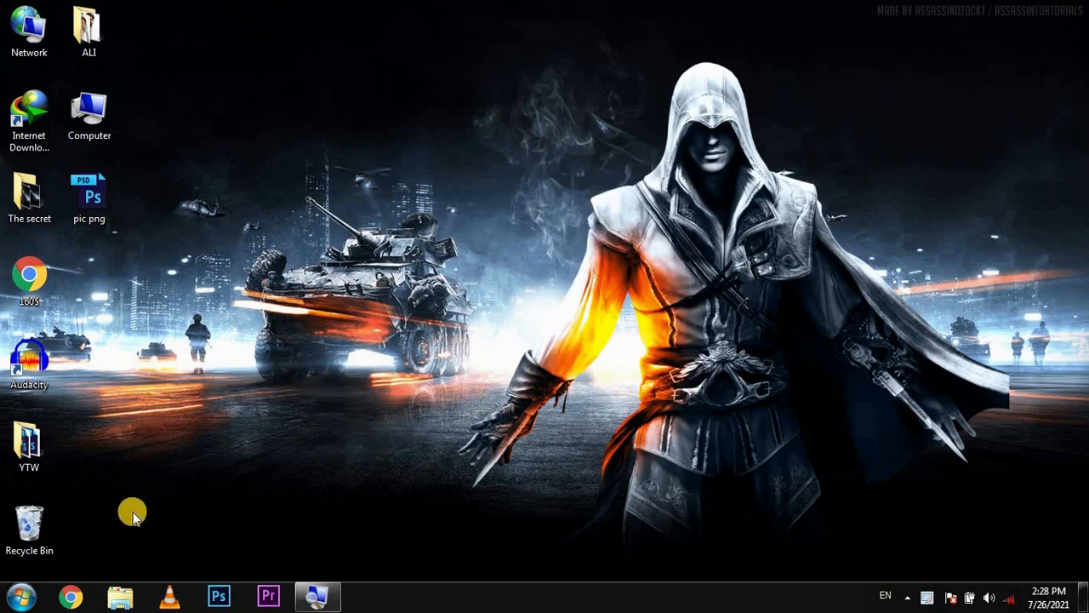
# Bring up the computer's Restart option among the shutdown choices and dismiss them without restarting.
pyautogui.click(25, 597)
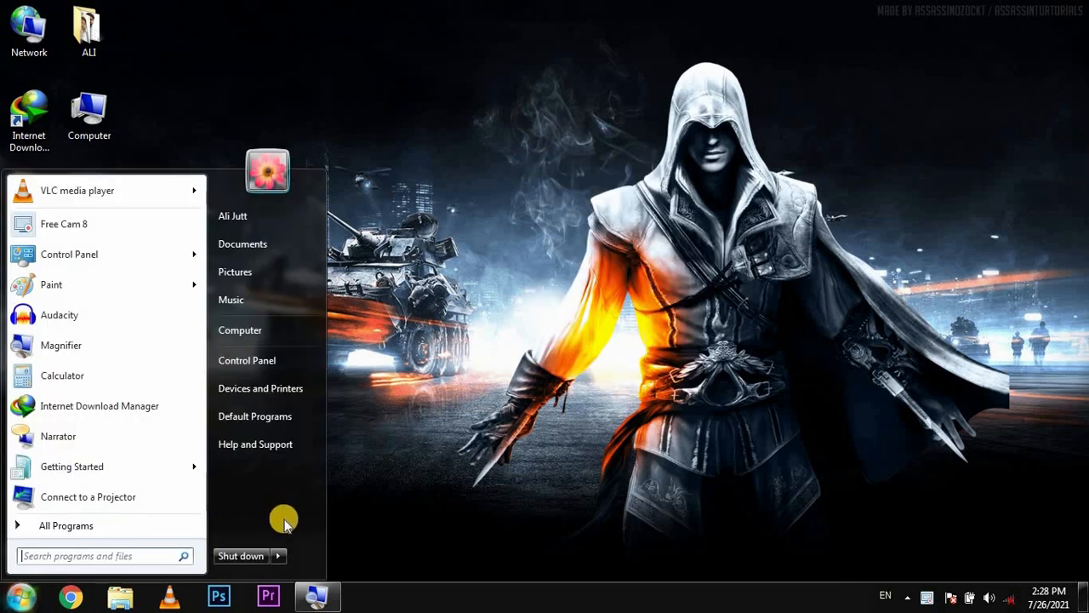
pyautogui.click(280, 556)
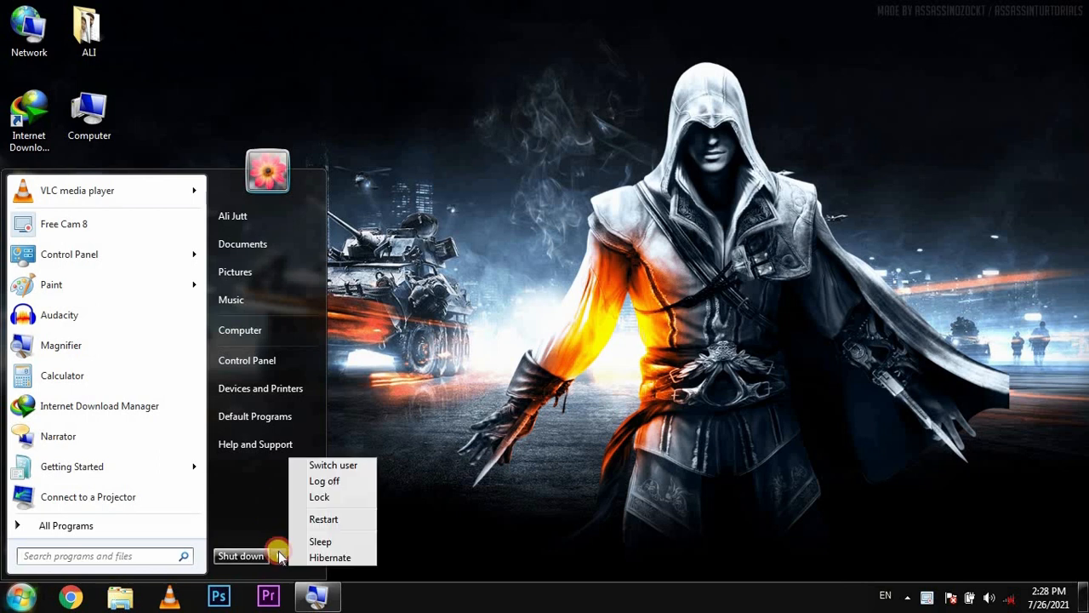
pyautogui.click(333, 525)
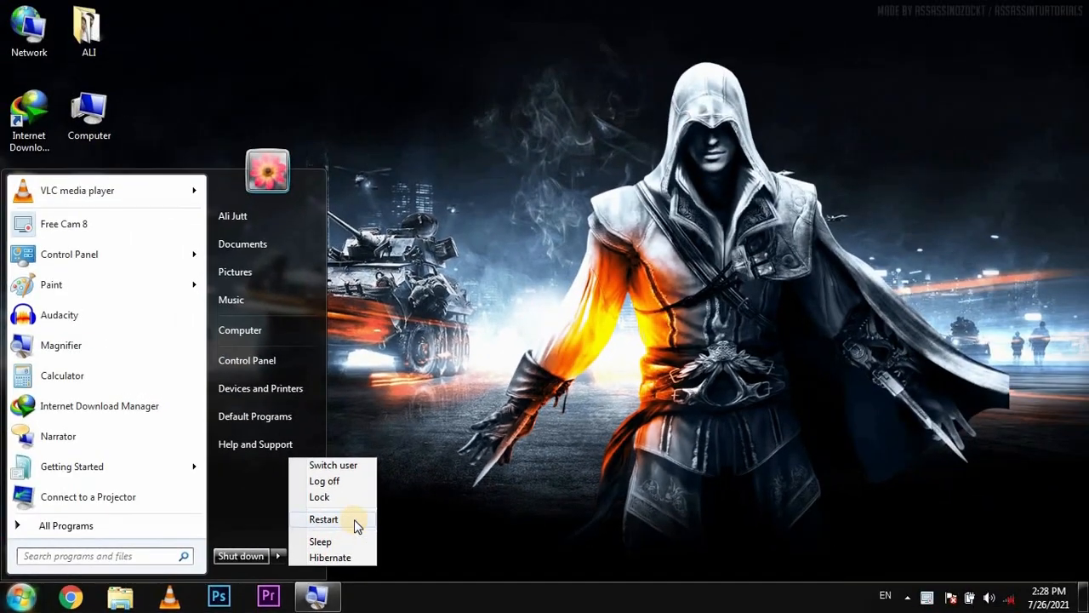
pyautogui.click(430, 247)
# Refresh the desktop.
pyautogui.rightClick(430, 247)
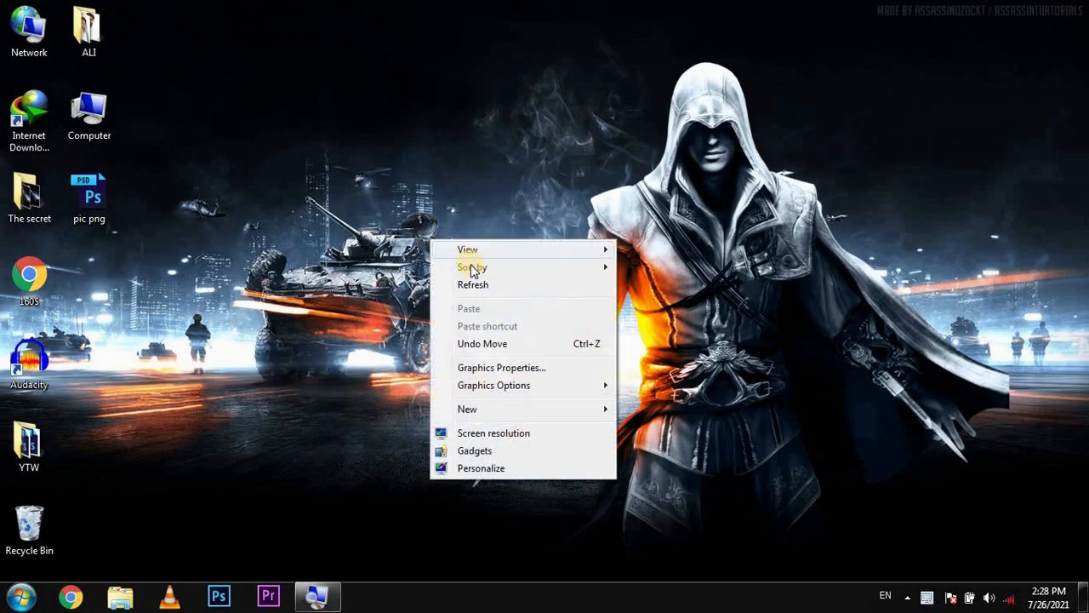
pyautogui.click(476, 285)
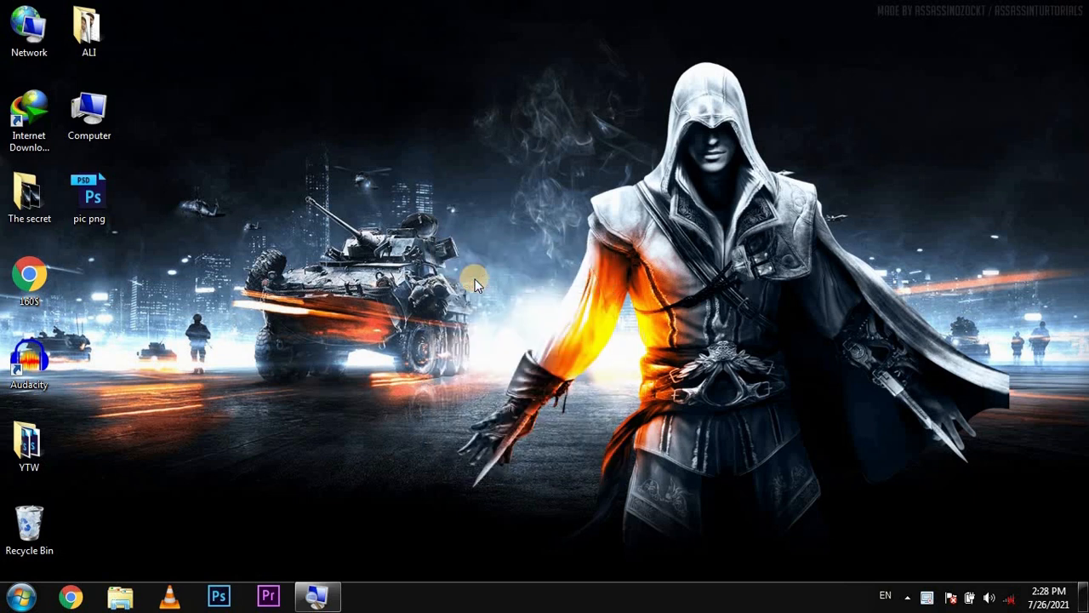
pyautogui.rightClick(528, 123)
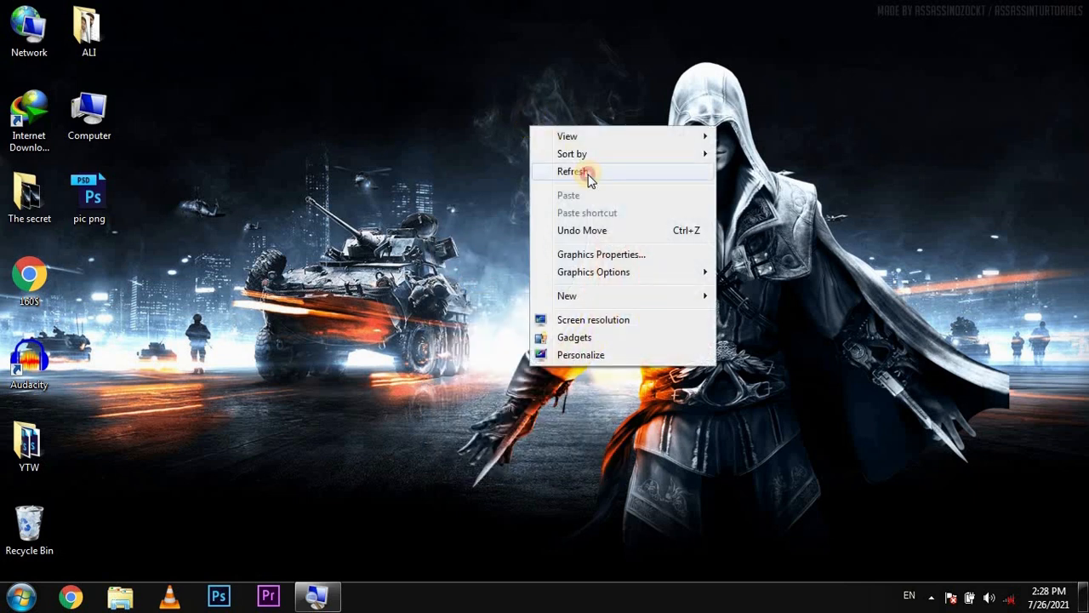